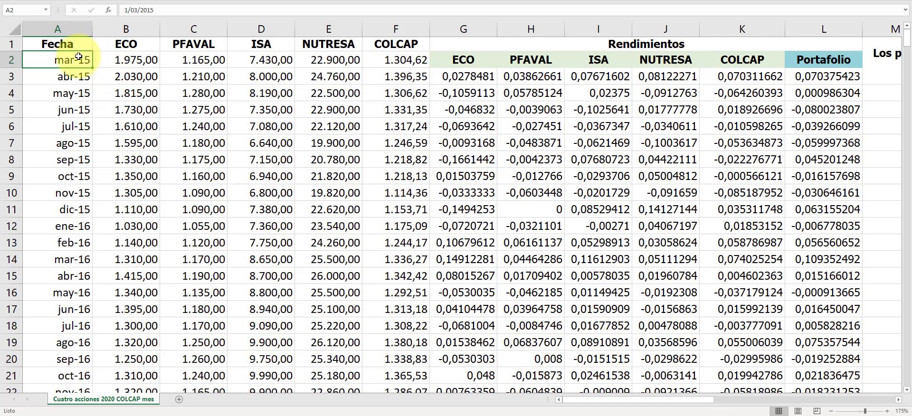
- Review the monthly dates in column A and the price columns for ECO, PFAVAL, ISA and NUTRESA
key(ctrl+shift+Down)
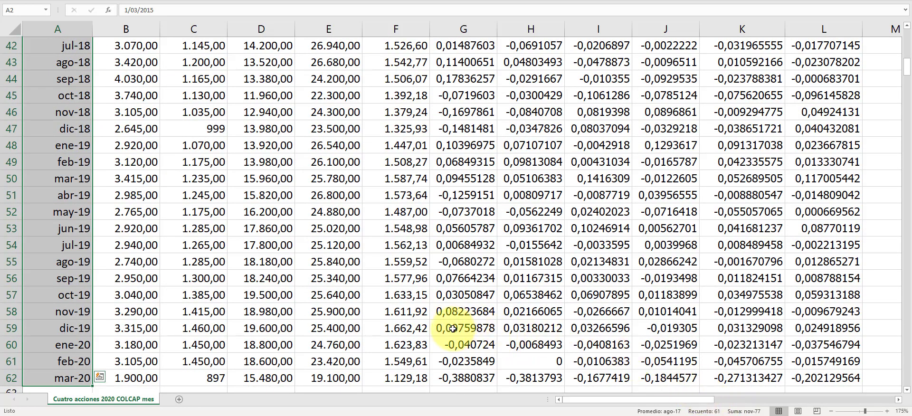
click(179, 264)
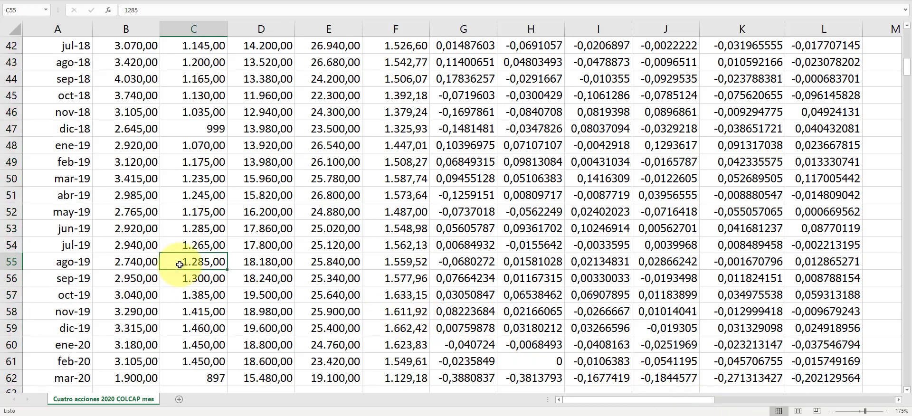
key(ctrl+shift+Up)
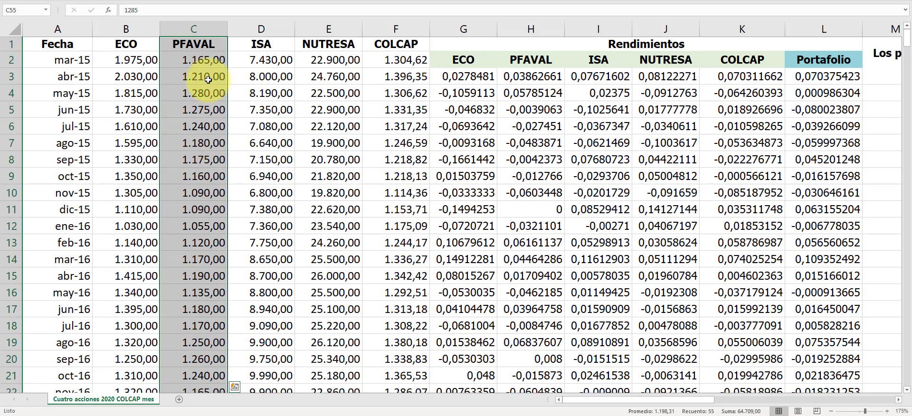
click(203, 43)
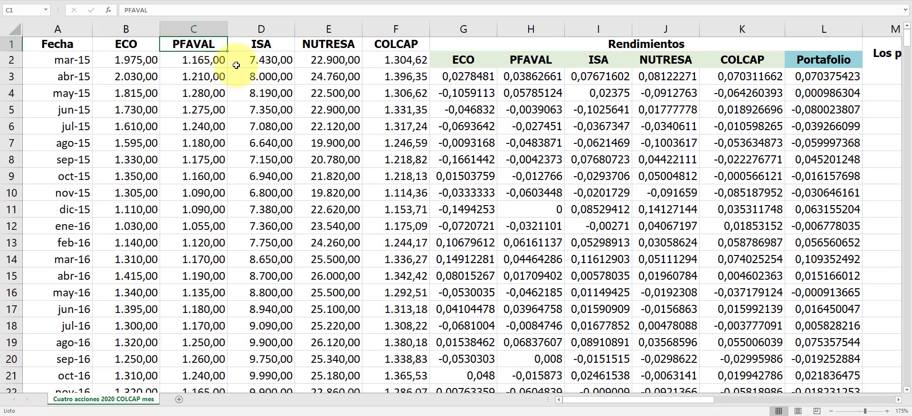
drag(350, 44, 148, 44)
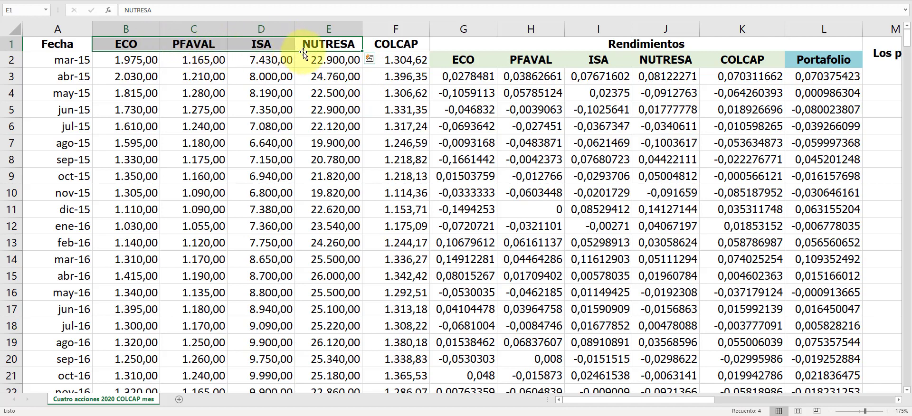
- Examine the COLCAP index column from its header through the full series of monthly values
click(411, 31)
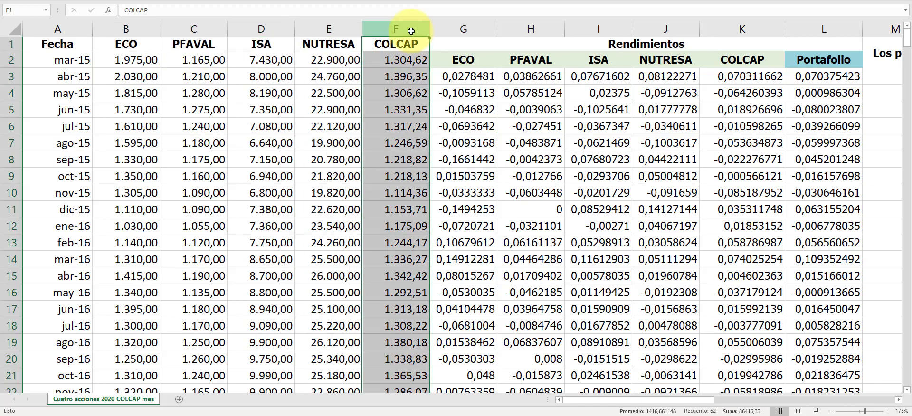
click(396, 43)
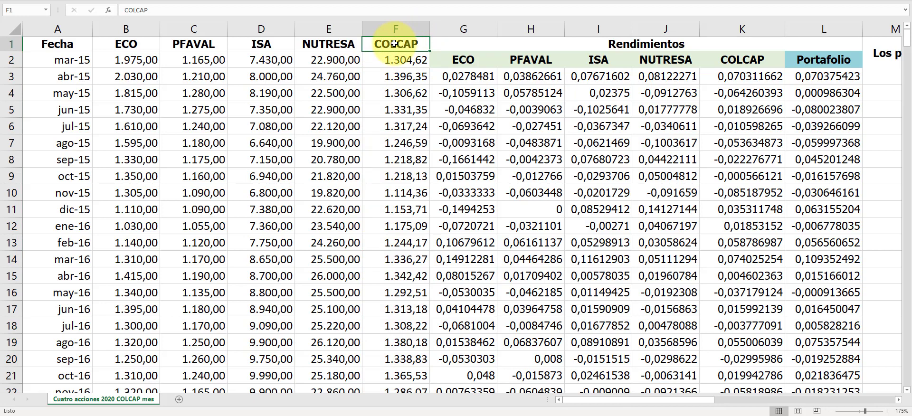
key(Down)
key(Down)
key(Down)
key(Down)
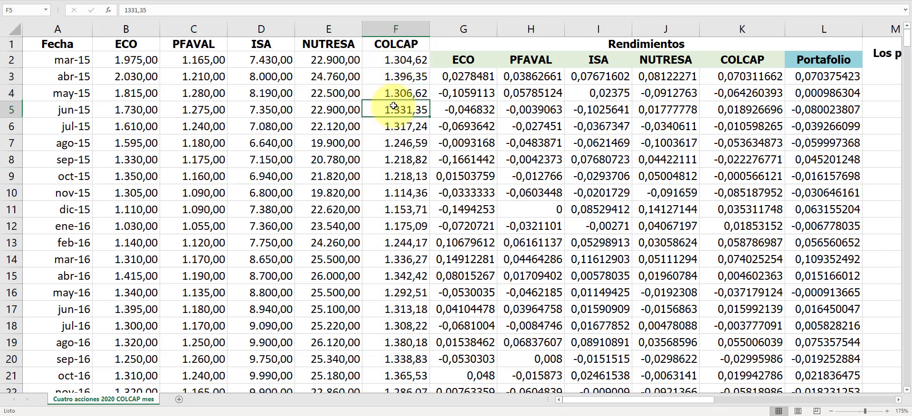
key(Up)
key(Up)
key(Up)
key(Up)
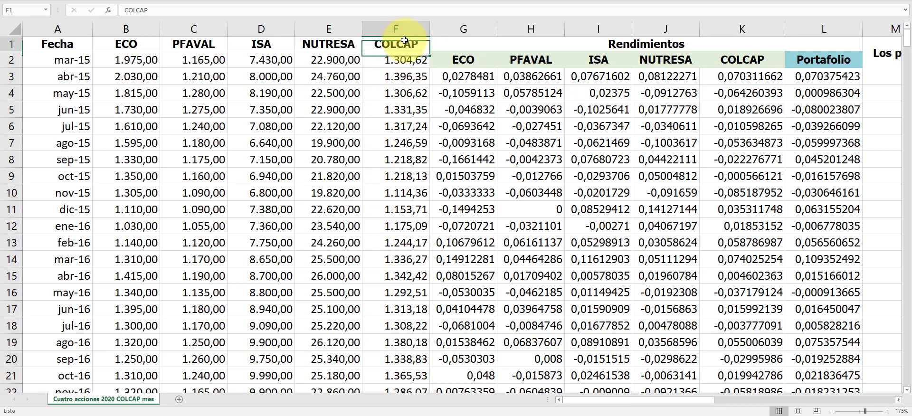
key(Down)
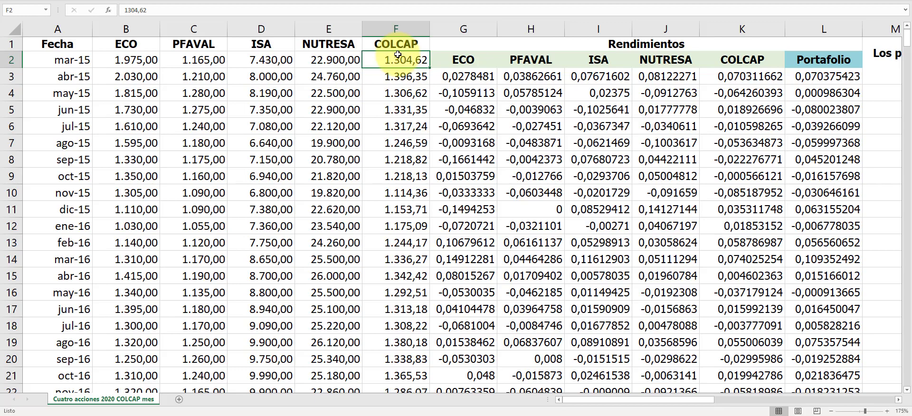
key(ctrl+shift+Down)
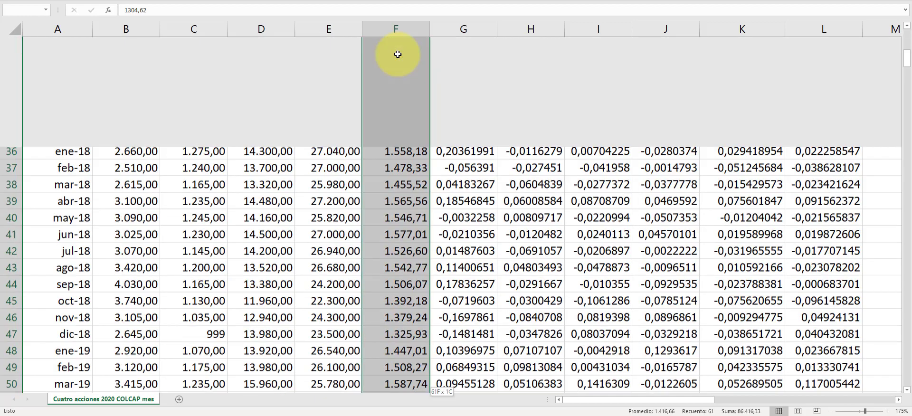
scroll(398, 54, up, 14)
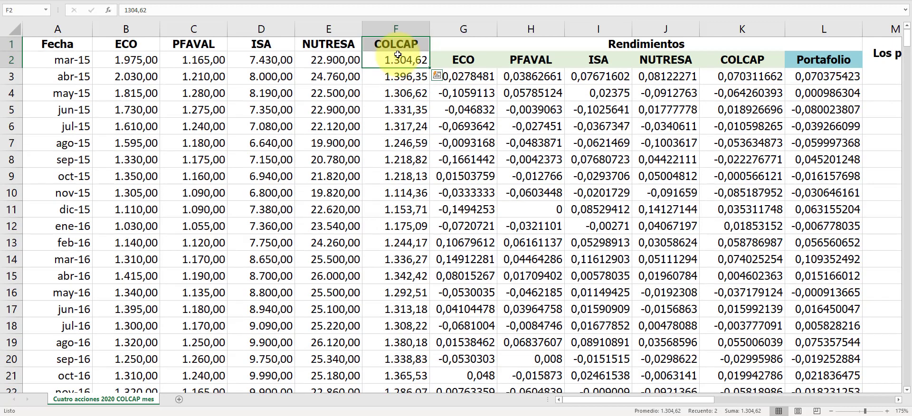
click(404, 44)
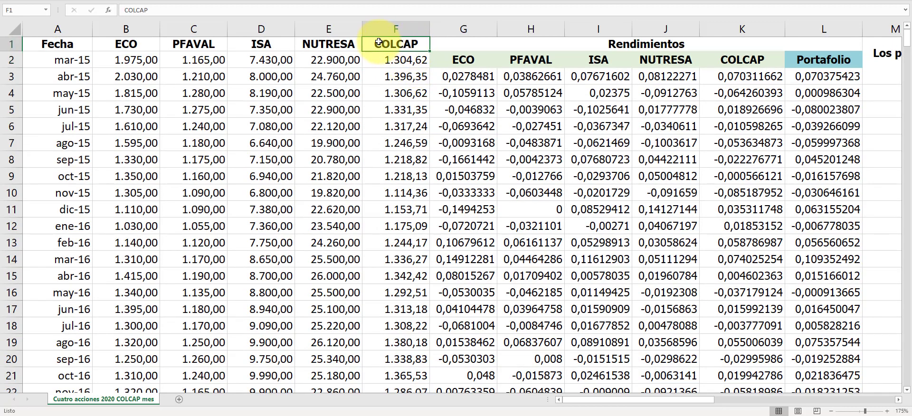
- Compare the monthly COLCAP values with the prices of the four stocks
drag(394, 59, 377, 276)
drag(328, 60, 127, 259)
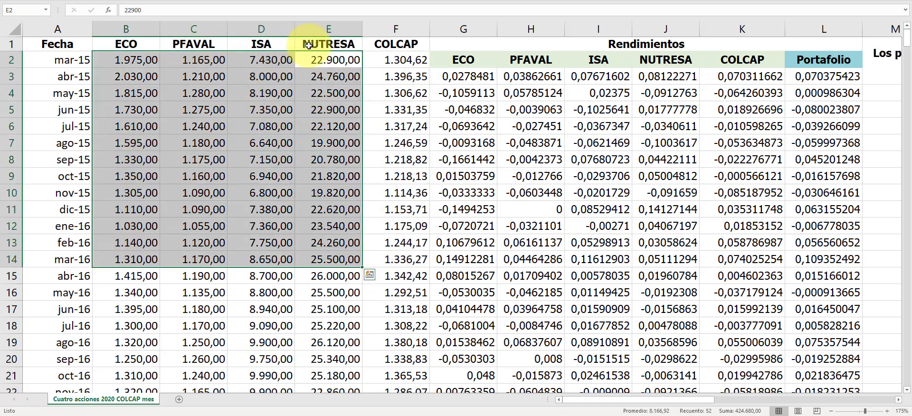
drag(391, 42, 394, 172)
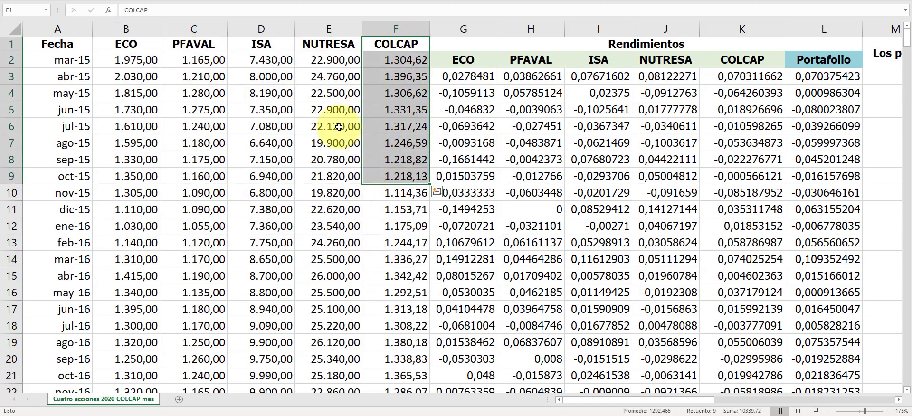
- Inspect the abr-15 return formulas for ECO and COLCAP in the Rendimientos table, leaving them unedited
click(467, 93)
click(470, 77)
double_click(472, 77)
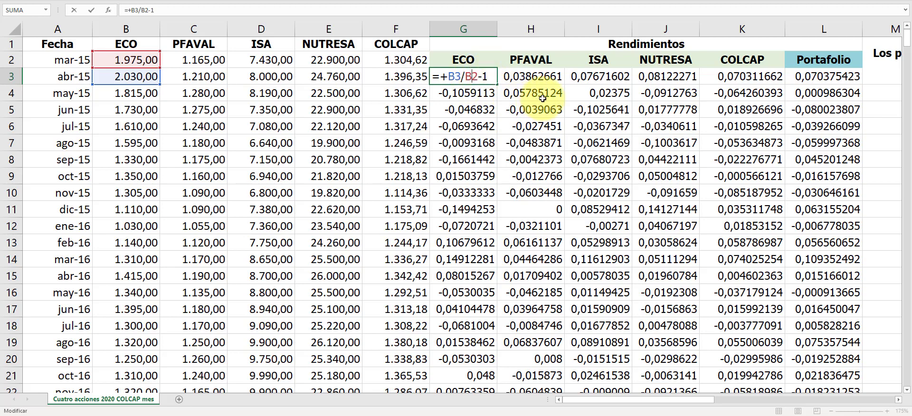
key(Escape)
double_click(715, 76)
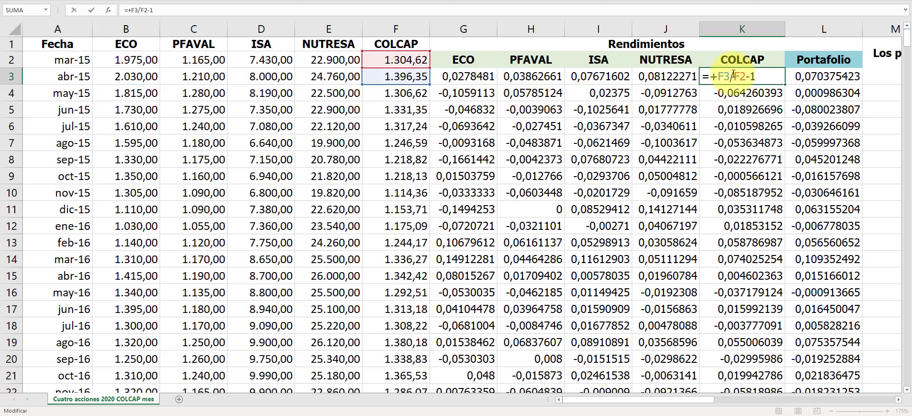
key(Escape)
- Review the note on the Investing monthly prices and the stock and COLCAP headings of the summary table
drag(680, 400, 816, 403)
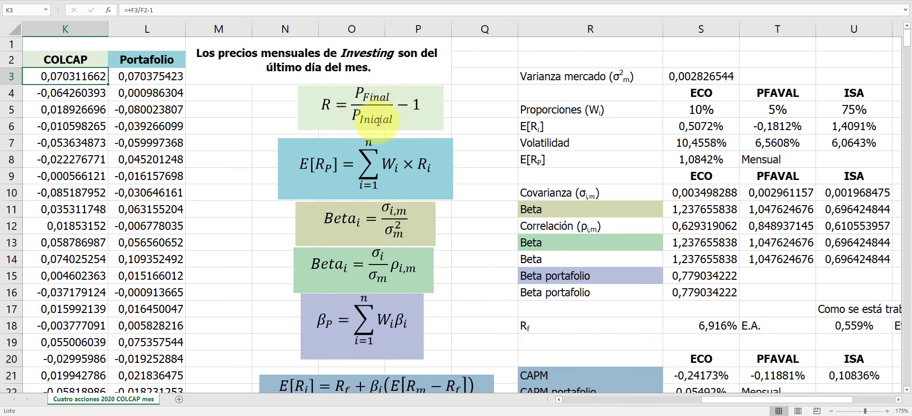
click(366, 60)
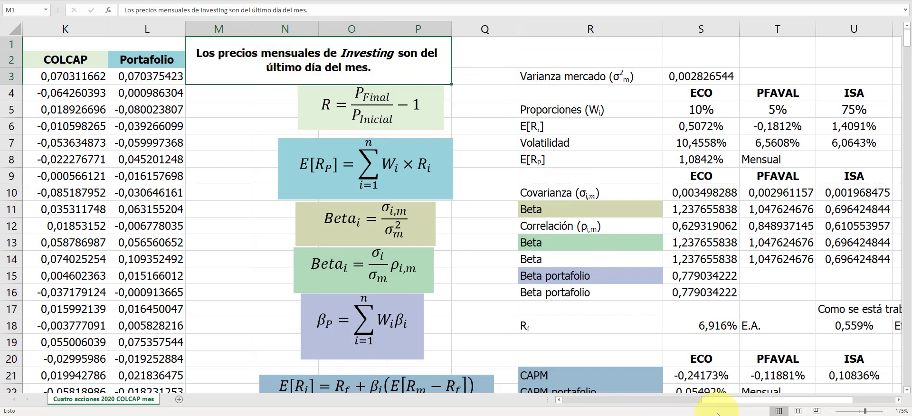
drag(722, 405, 763, 405)
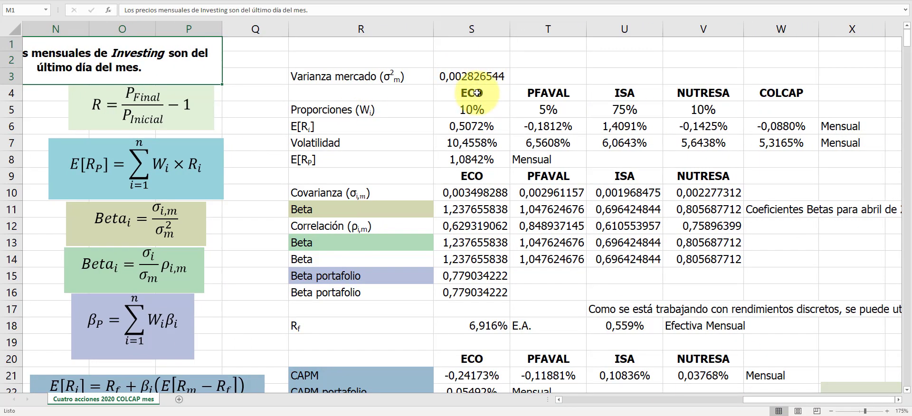
drag(466, 93, 782, 93)
click(782, 92)
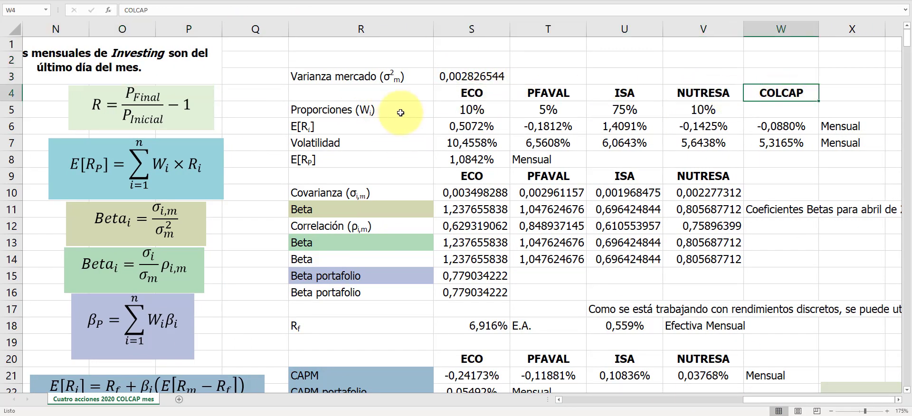
- Inspect the E[Ri] average formulas for the four stocks and COLCAP, along with the row's periodicity label
double_click(477, 126)
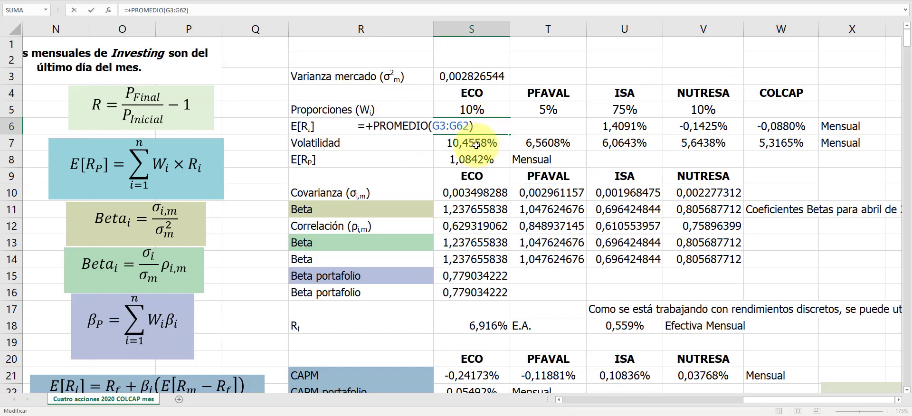
key(Return)
double_click(553, 127)
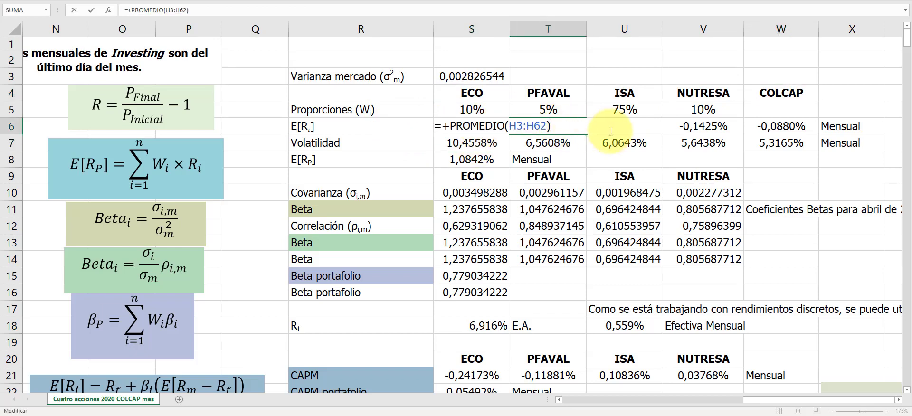
key(Escape)
double_click(634, 129)
key(Escape)
double_click(708, 128)
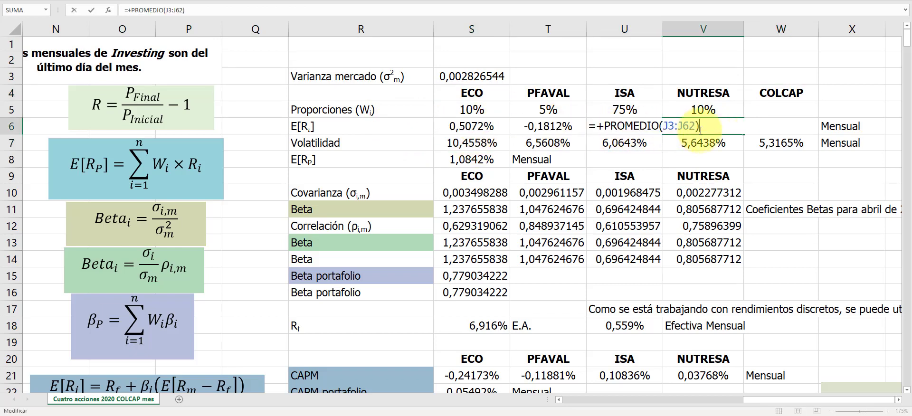
key(Escape)
click(834, 133)
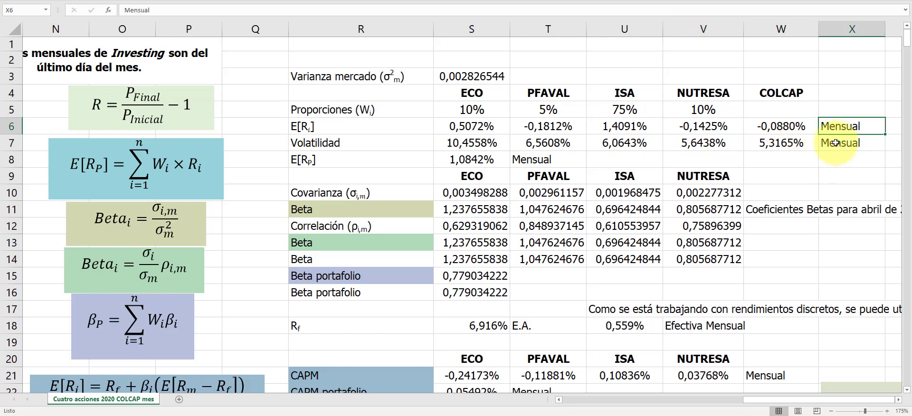
click(779, 127)
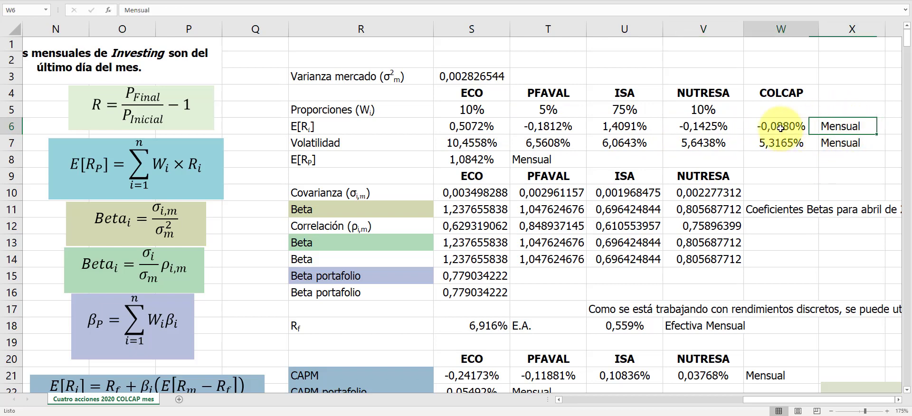
double_click(782, 128)
key(Escape)
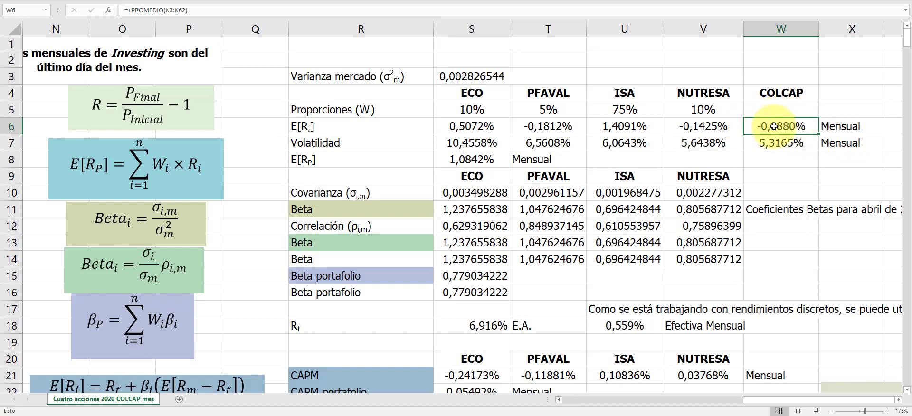
- Inspect ECO's Volatilidad formula and compare it with the E[Ri] formula above, leaving both unedited
double_click(472, 141)
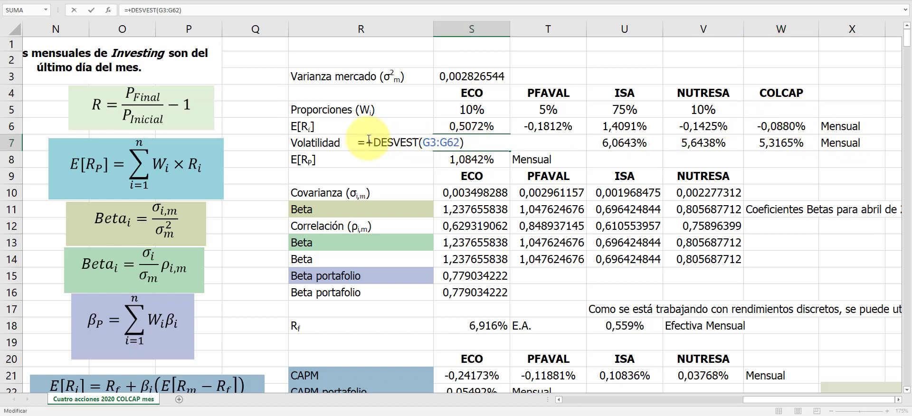
click(468, 127)
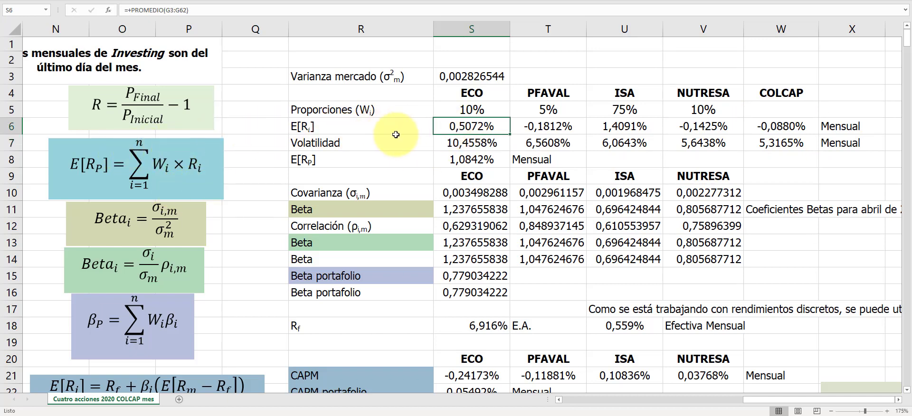
click(458, 143)
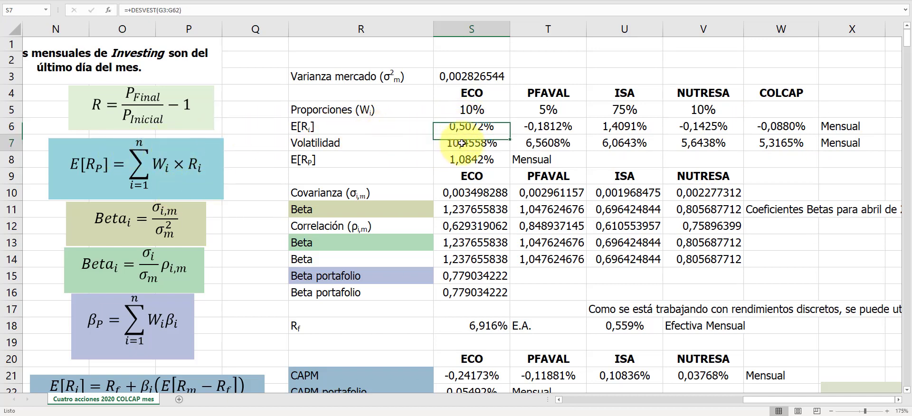
double_click(457, 143)
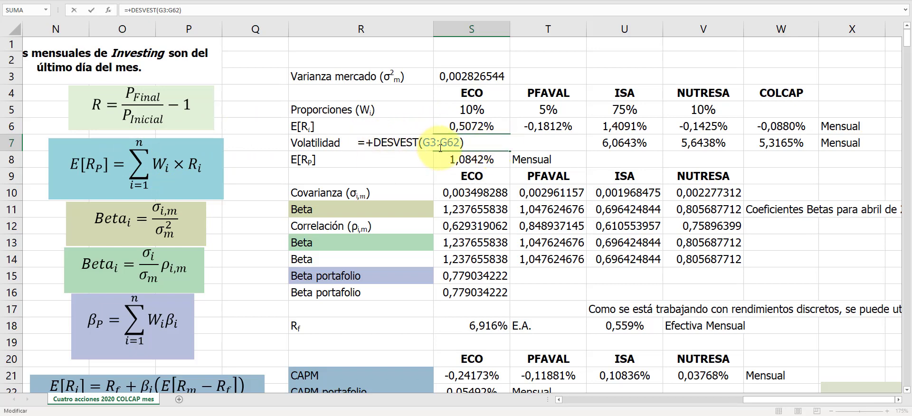
key(Escape)
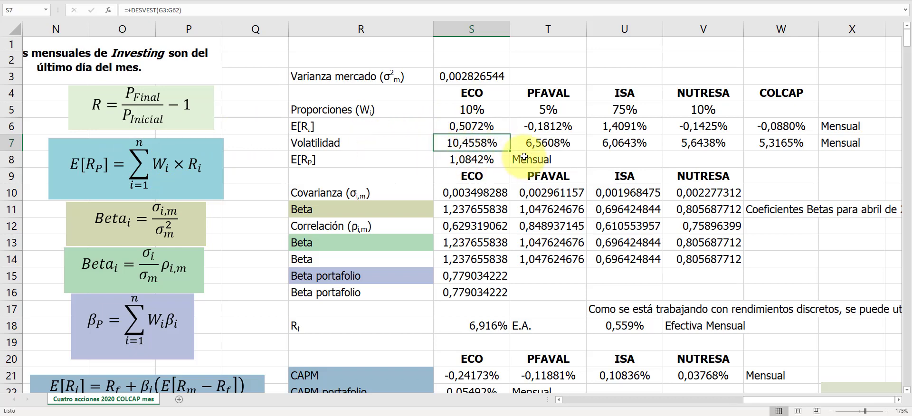
- Inspect the portfolio's expected return formula in the E[Rp] row and the Portafolio returns column it averages
click(485, 162)
double_click(486, 162)
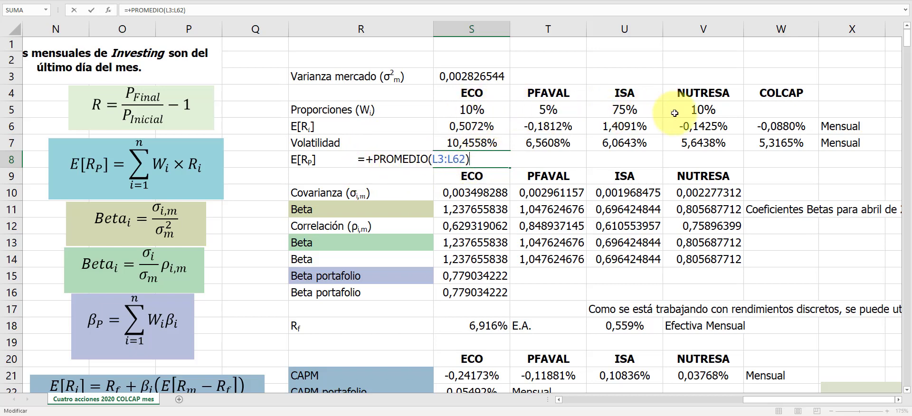
key(Escape)
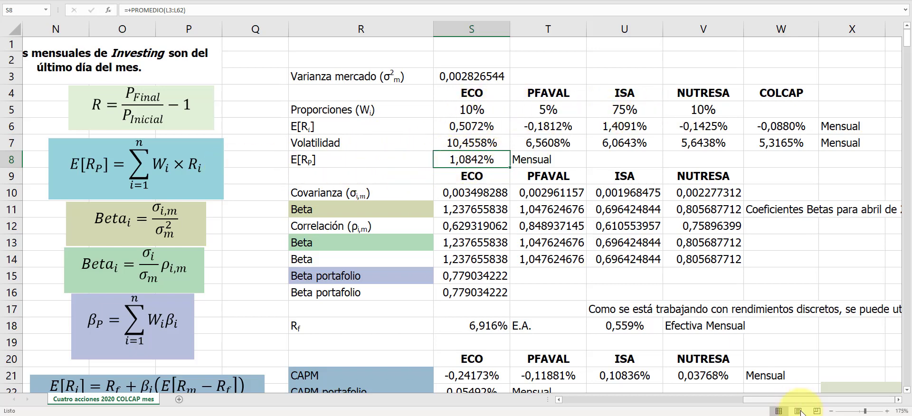
drag(784, 400, 689, 400)
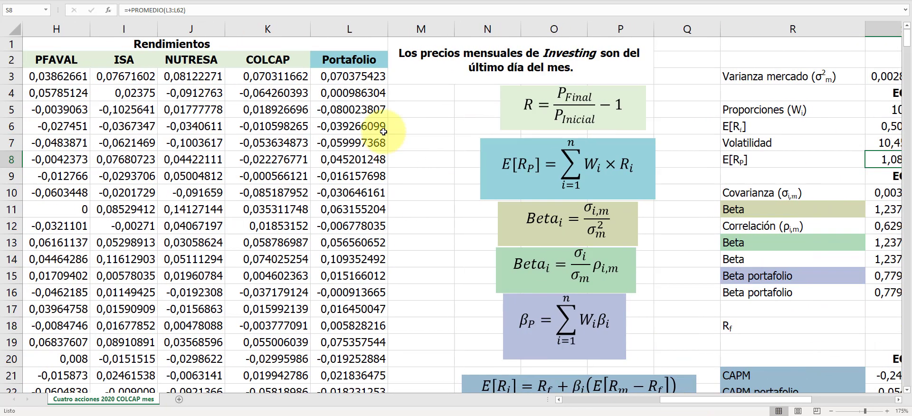
- Inspect the first Portafolio return's SUMAPRODUCTO formula, tracing the proportions and stock returns it references, and leave it unedited
double_click(350, 75)
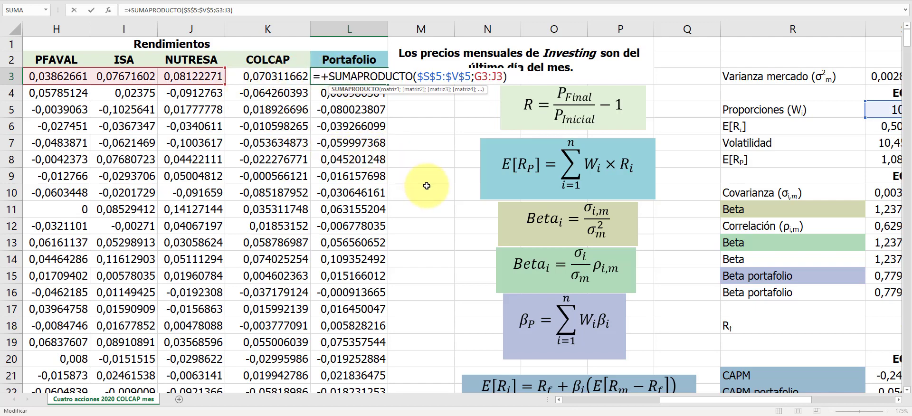
drag(695, 400, 665, 401)
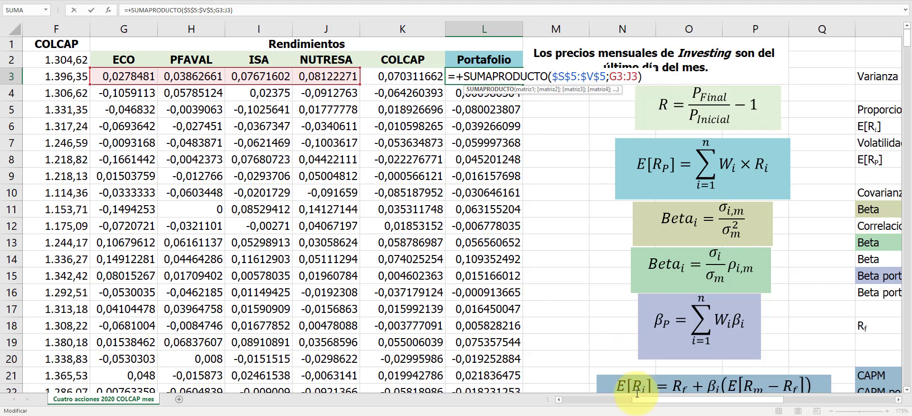
drag(694, 401, 786, 402)
key(Return)
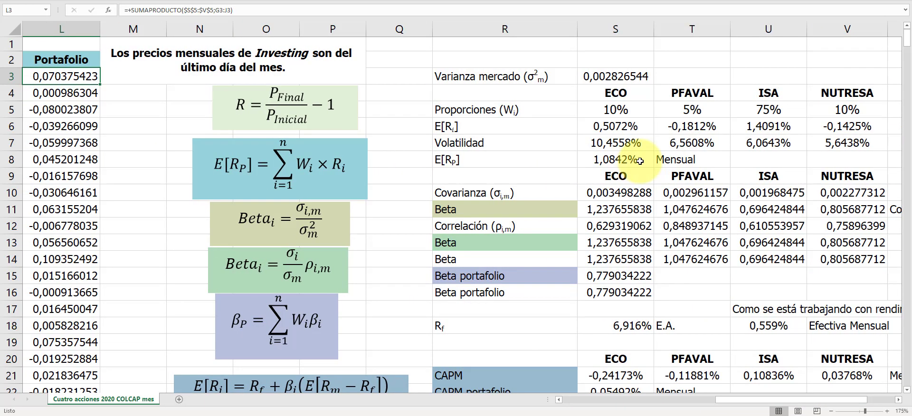
click(632, 160)
- Review the four stocks' Volatilidad values alongside the portfolio's expected return in the E[Rp] row
drag(752, 402, 779, 397)
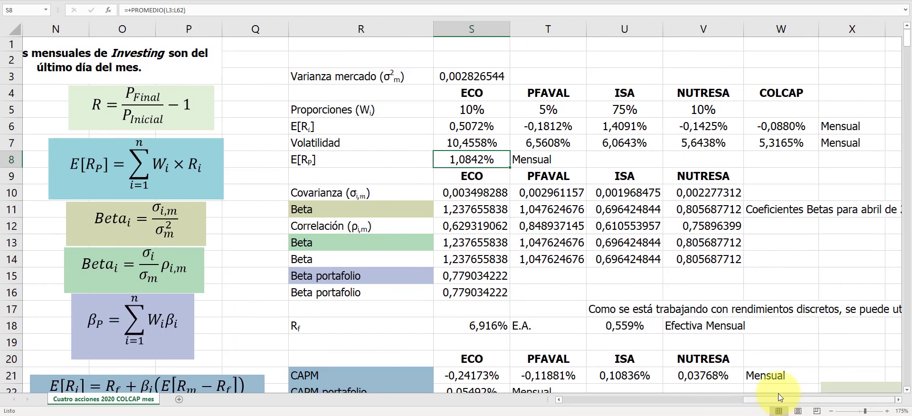
drag(467, 128, 480, 147)
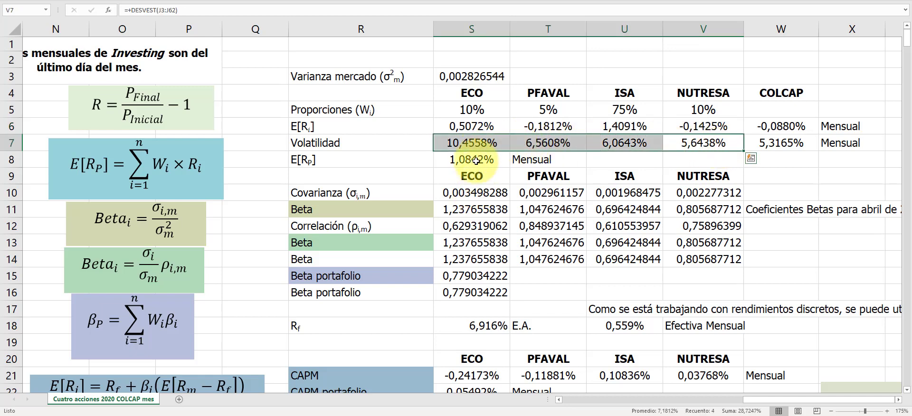
click(468, 159)
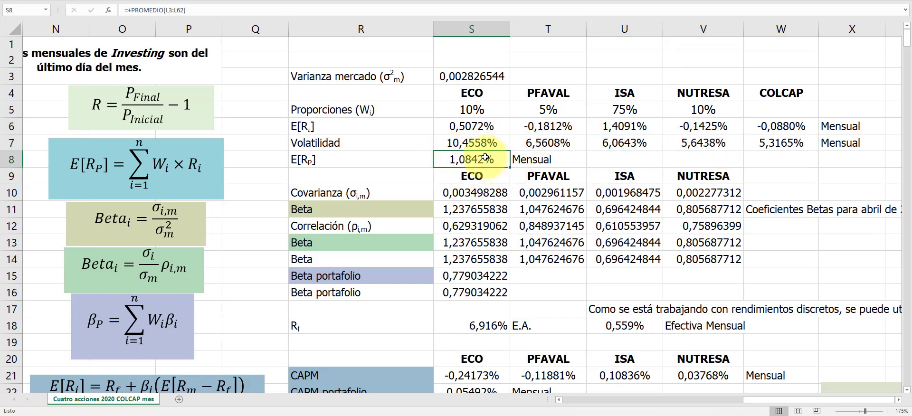
- Review the covariance, correlation and Beta block for the four stocks and portfolio, including ECO's covariance cell
scroll(470, 159, down, 1)
click(426, 147)
click(452, 148)
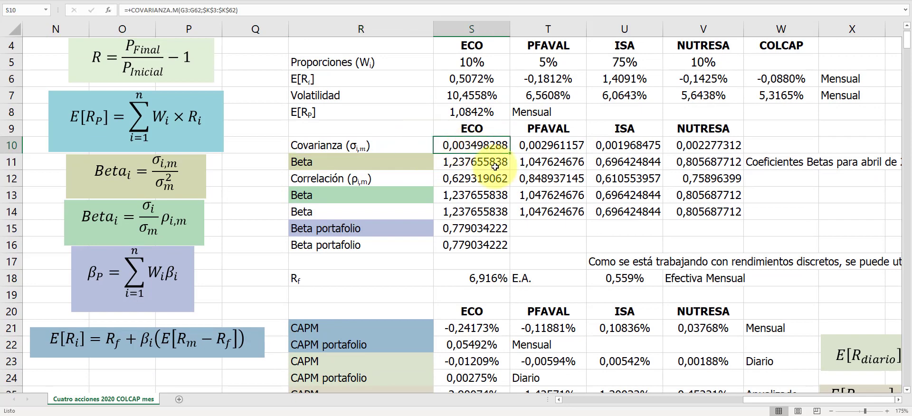
scroll(456, 190, up, 1)
drag(406, 173, 718, 288)
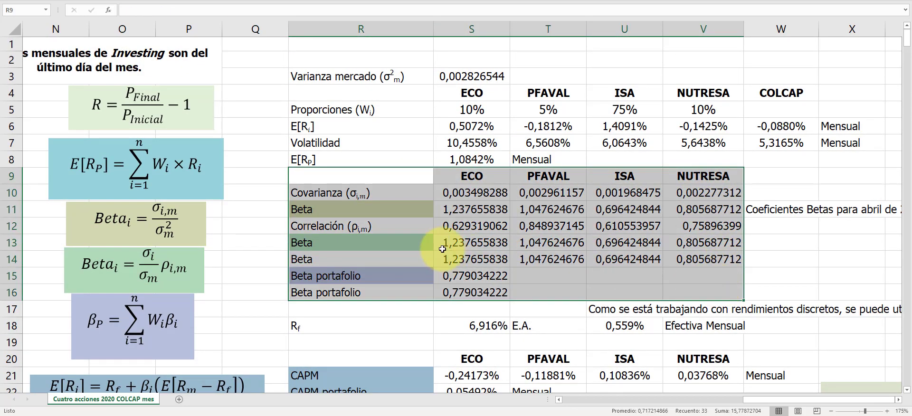
click(471, 189)
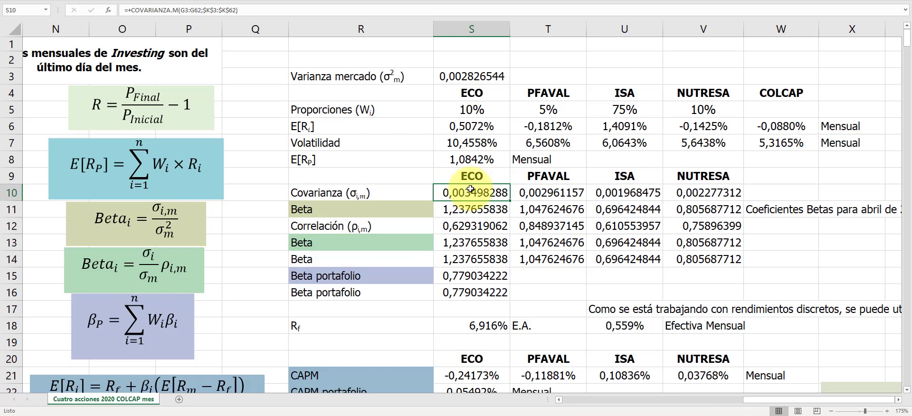
- Match the first Beta row to its formula box and examine the covariance over market variance ratio in the equation
drag(784, 401, 755, 399)
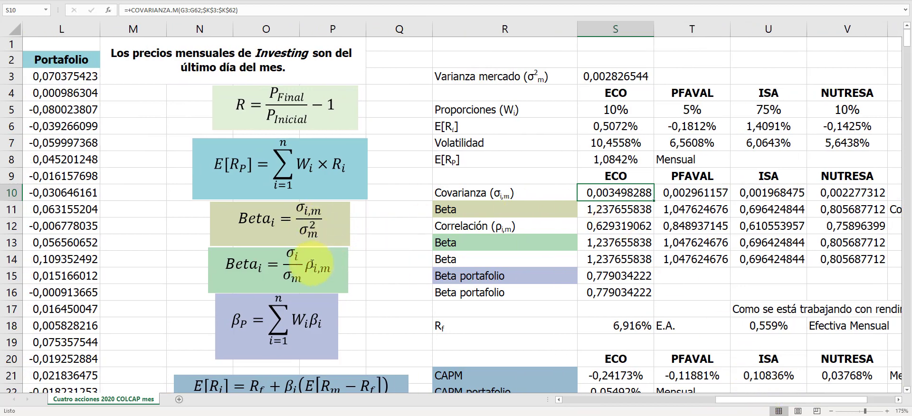
scroll(414, 254, down, 1)
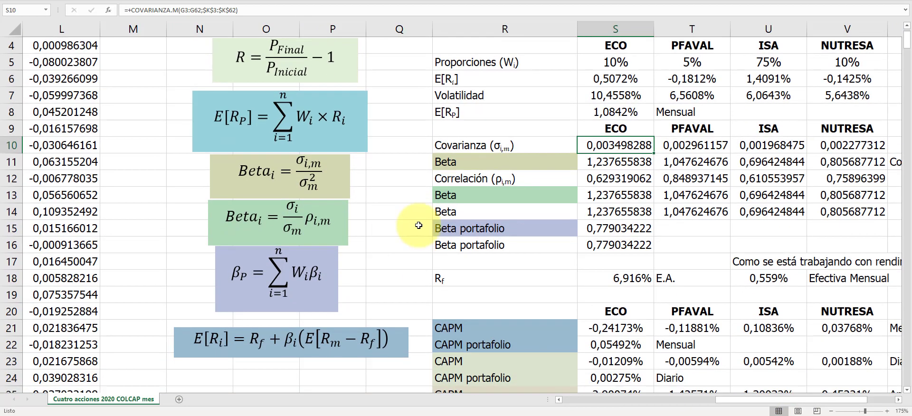
click(396, 149)
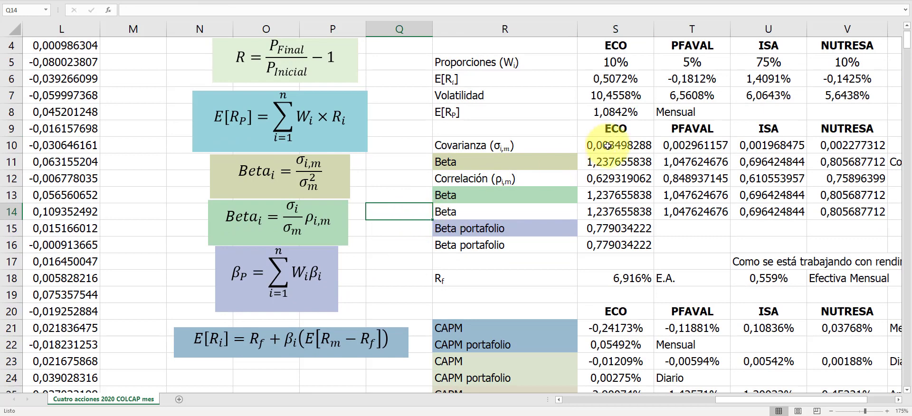
click(522, 160)
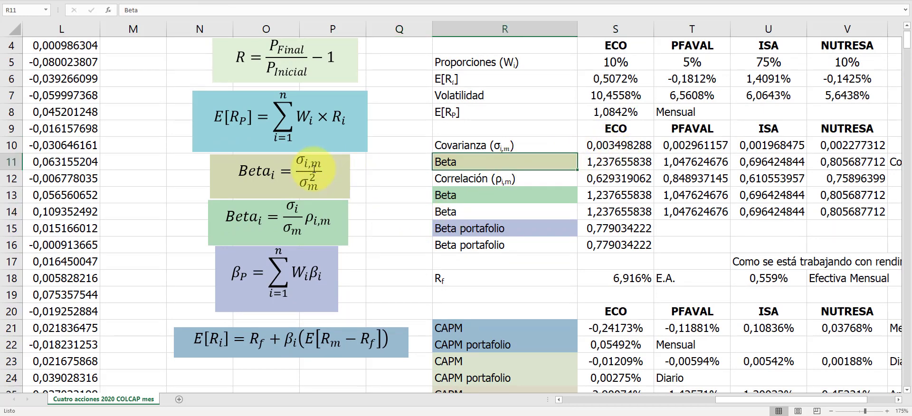
double_click(268, 172)
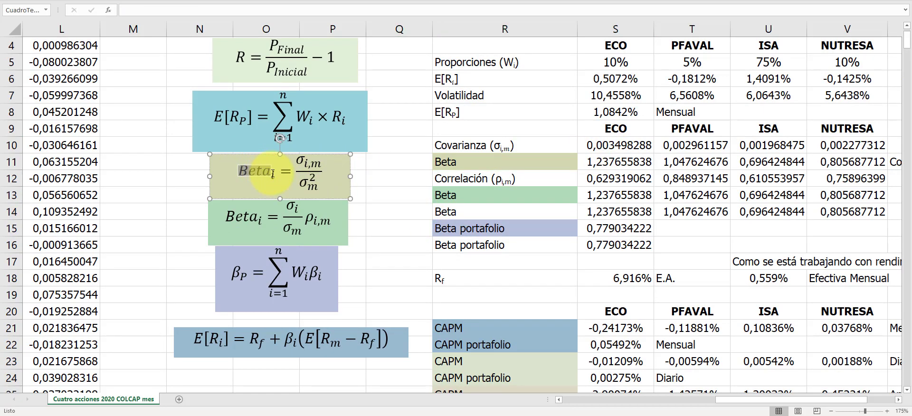
click(301, 165)
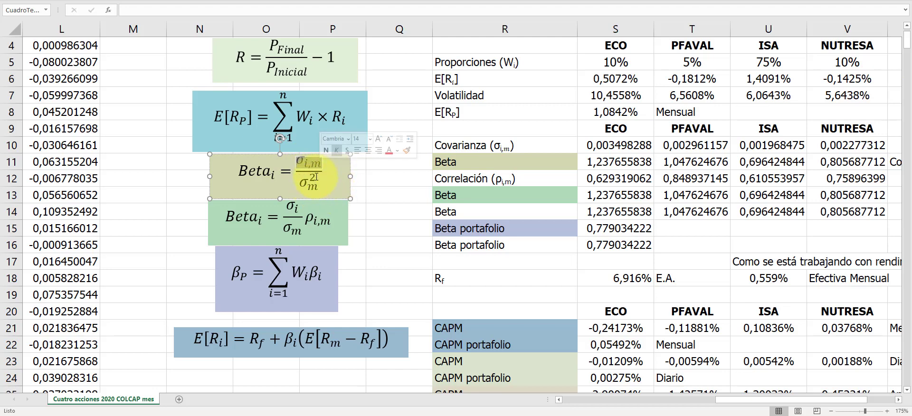
- Inspect the market variance's VAR formula and the COLCAP returns column it references, leaving the formula unedited
click(615, 145)
scroll(618, 142, up, 1)
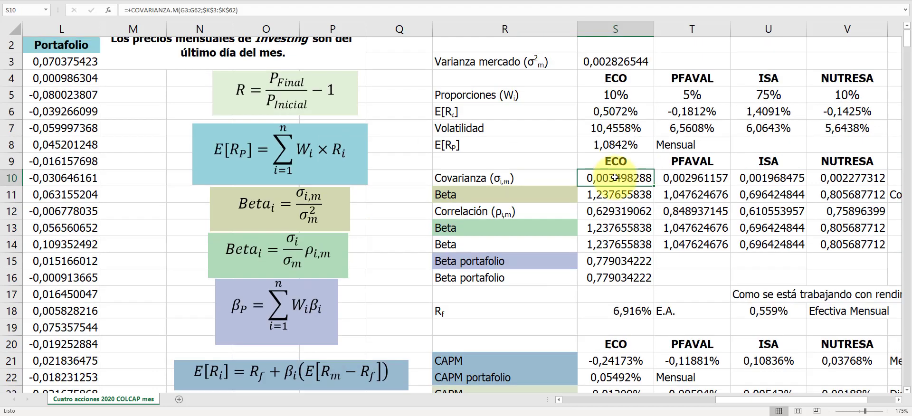
double_click(613, 76)
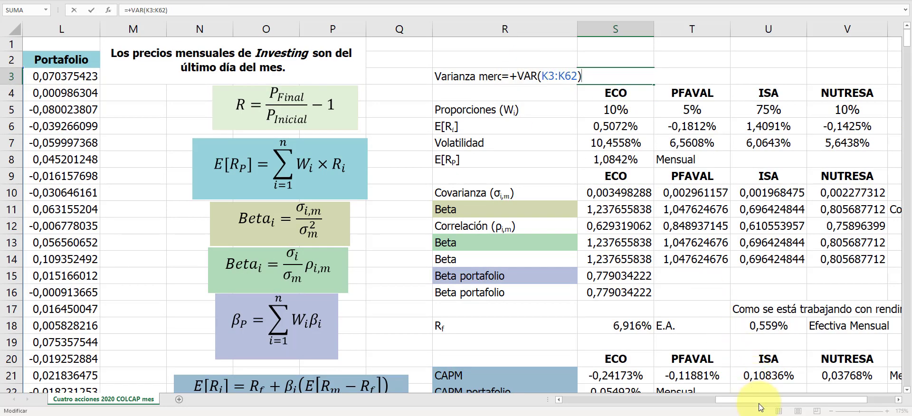
drag(720, 401, 595, 396)
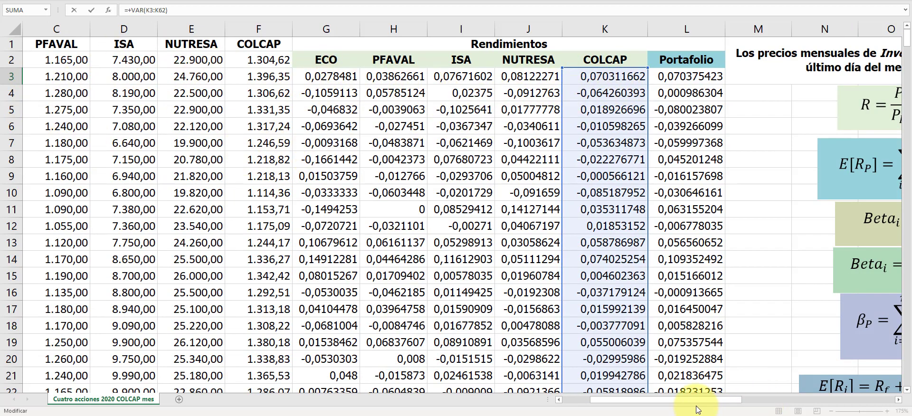
drag(703, 400, 827, 398)
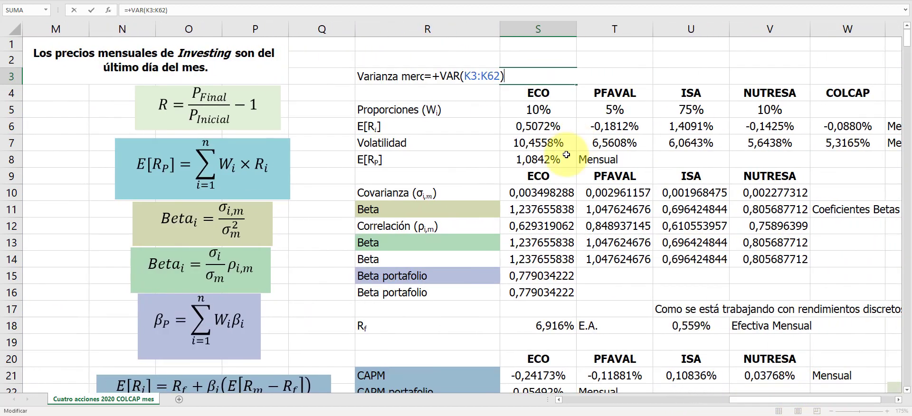
key(Return)
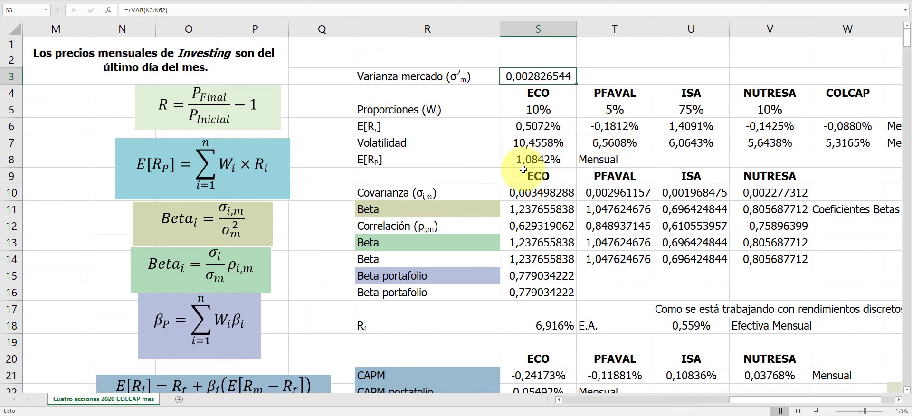
- Inspect ECO's first Beta formula and its COVARIANZA.M formula, tracing the ECO and COLCAP return ranges
click(549, 209)
double_click(546, 210)
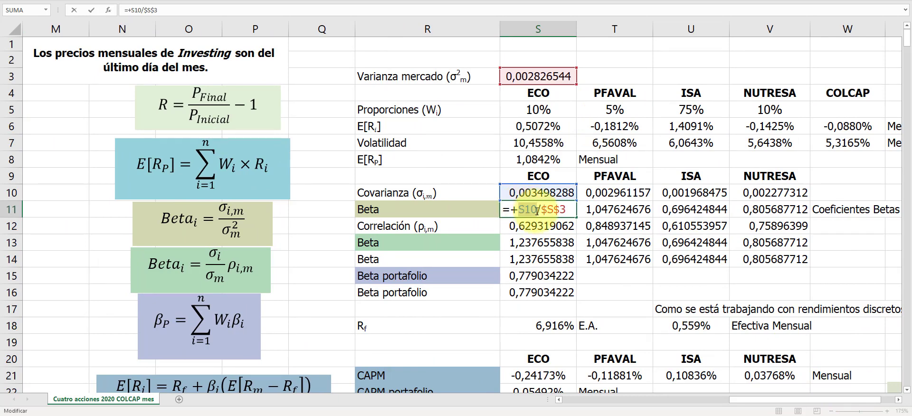
click(540, 192)
double_click(540, 193)
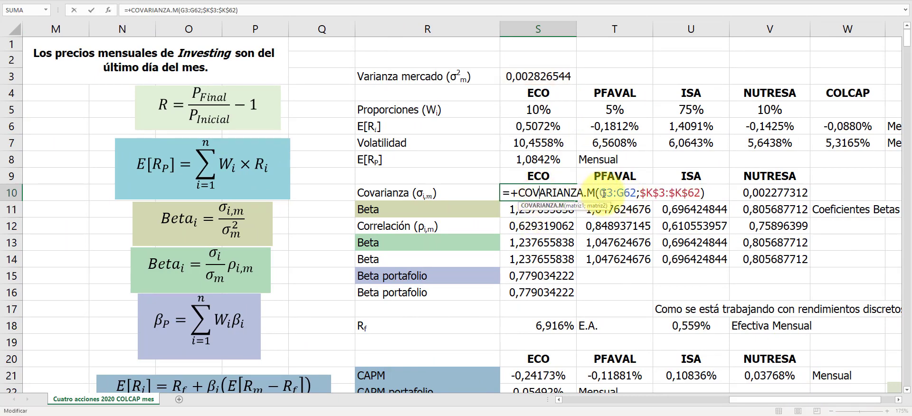
double_click(603, 193)
drag(755, 400, 633, 400)
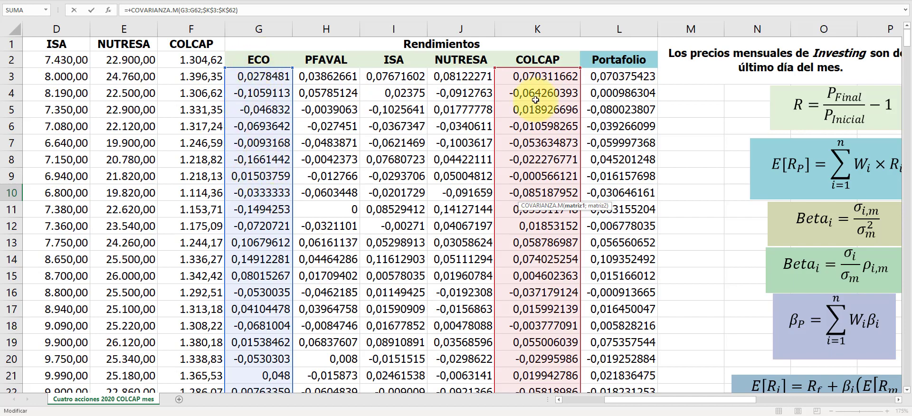
drag(677, 395, 803, 386)
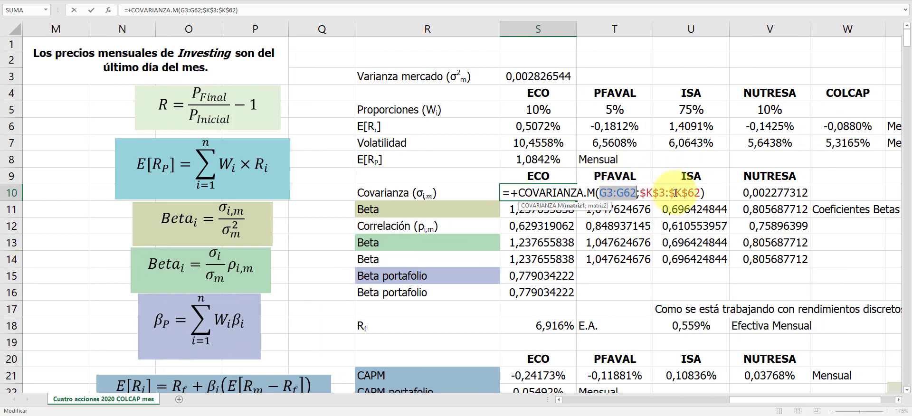
key(ctrl+Return)
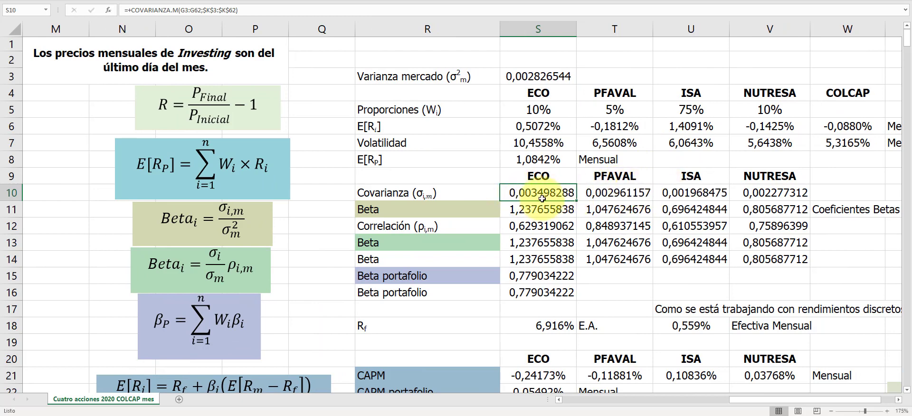
- Inspect PFAVAL's COVARIANZA.M formula, tracing its PFAVAL and COLCAP return ranges, and exit without editing
double_click(615, 195)
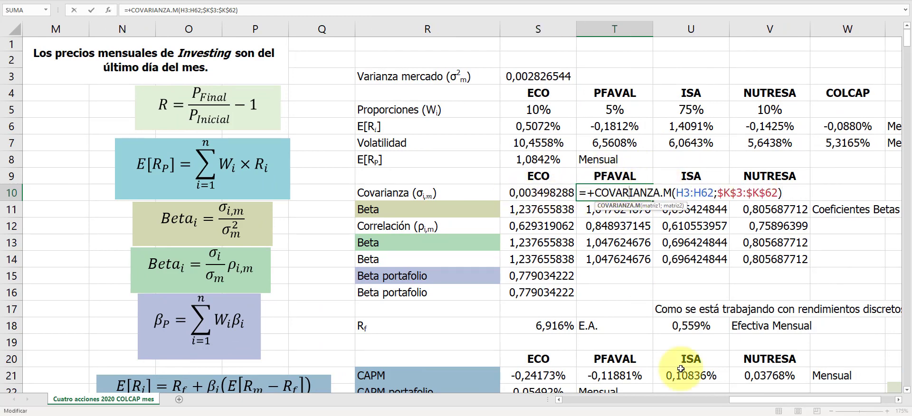
drag(766, 394, 631, 391)
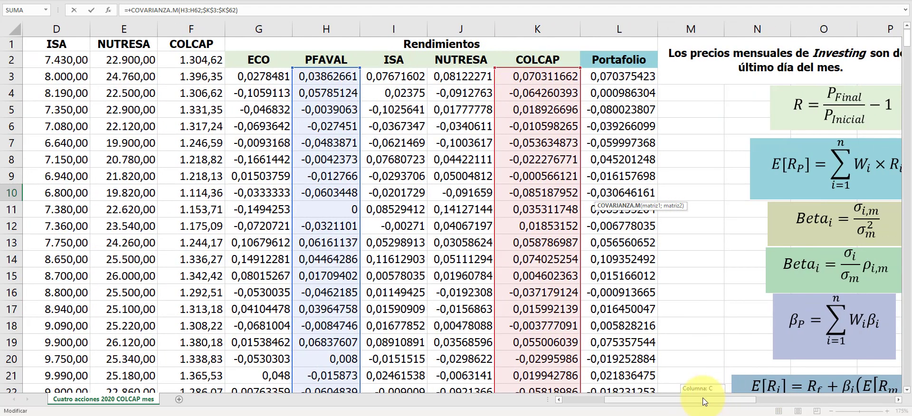
drag(703, 398, 842, 398)
key(Escape)
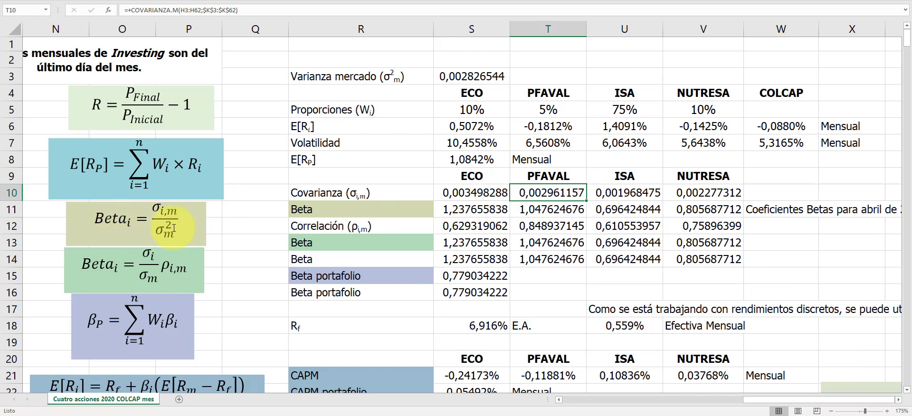
- Check that ECO's Beta formula divides its covariance by the market variance, and review the row's Beta label
double_click(483, 210)
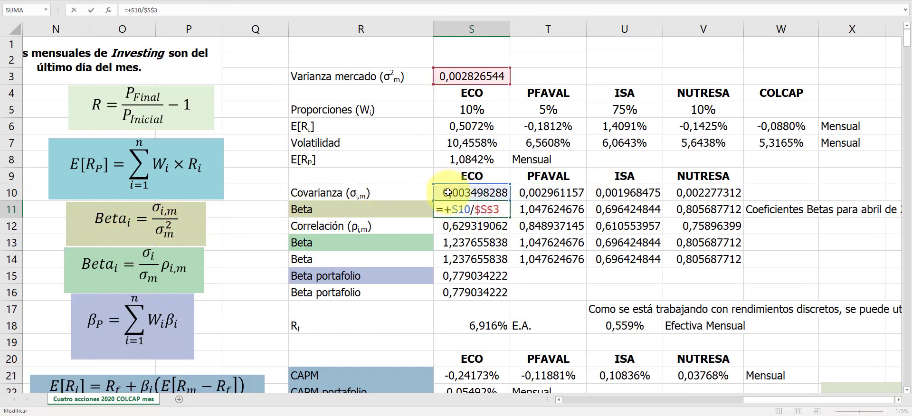
key(Escape)
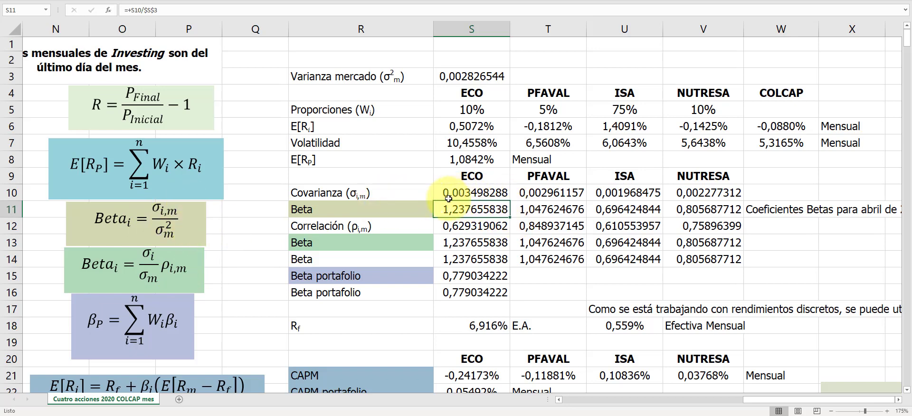
click(382, 212)
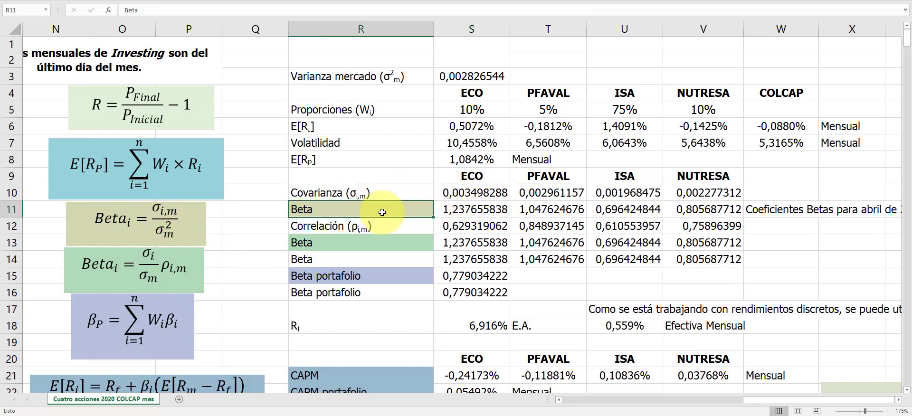
click(470, 209)
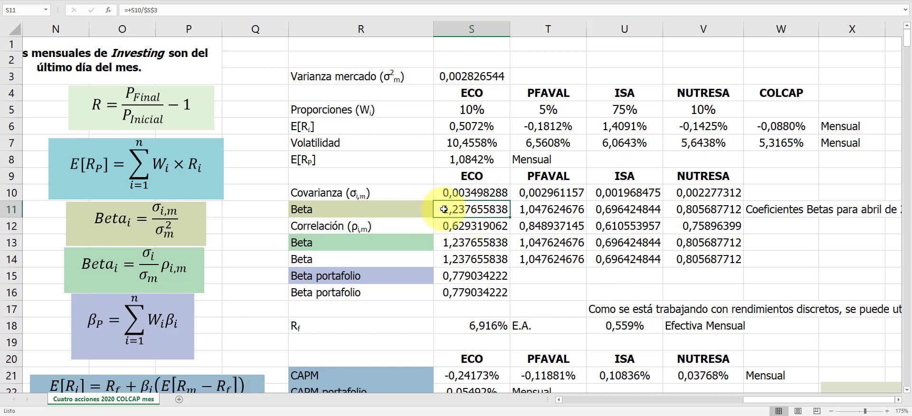
click(410, 209)
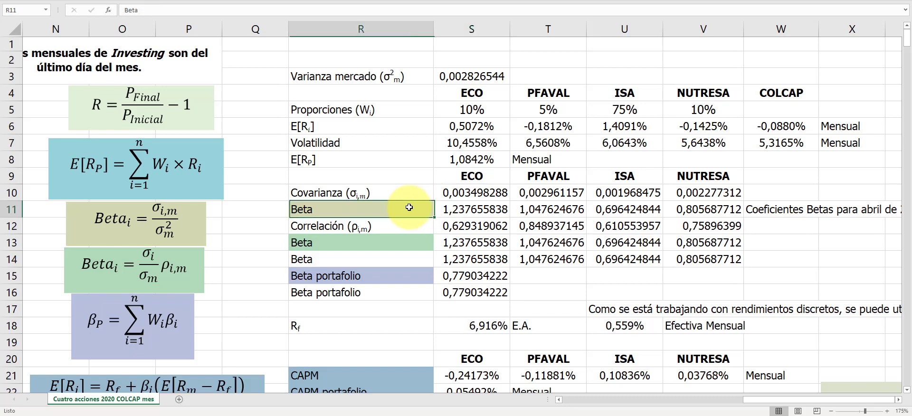
- Inspect PFAVAL's first Beta formula, tracing its covariance and the fixed market variance reference, and exit without editing
click(478, 213)
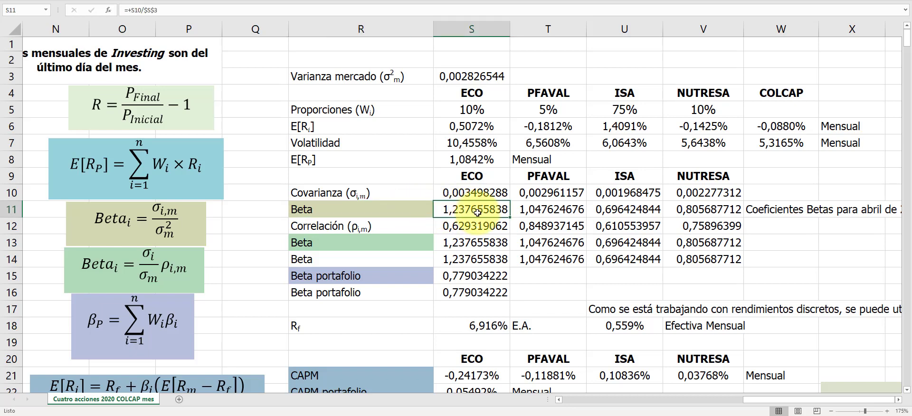
click(541, 209)
double_click(540, 209)
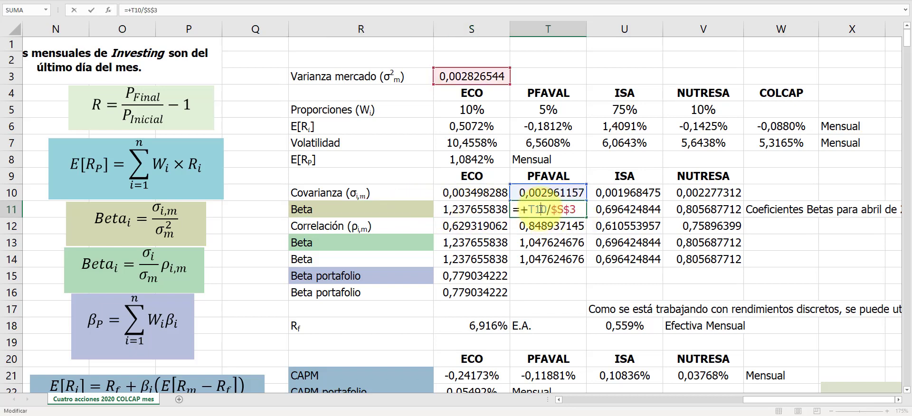
key(Escape)
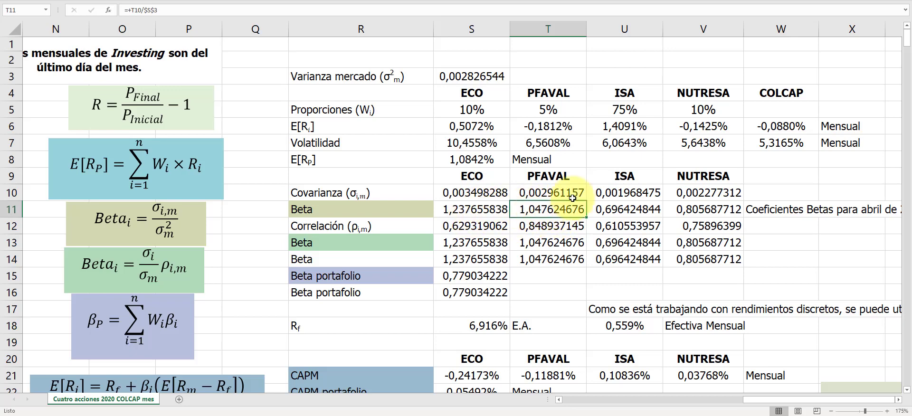
- Compare the first-row Betas of ISA, PFAVAL and NUTRESA, and return to the row's Beta label
click(628, 209)
drag(697, 203, 704, 205)
click(642, 209)
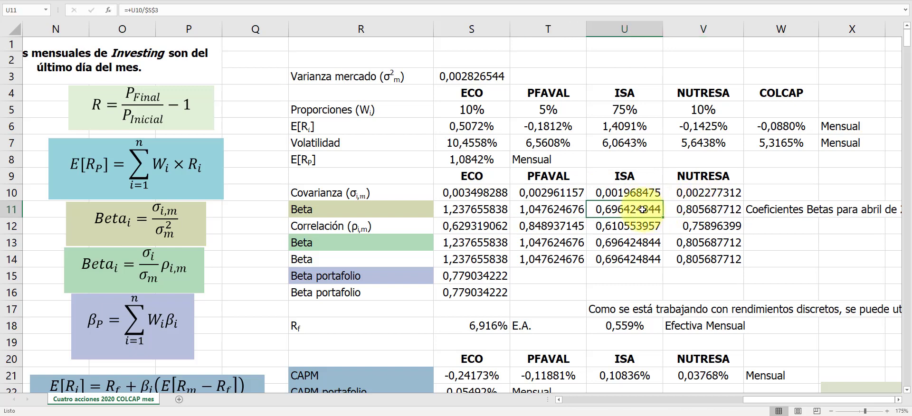
click(559, 213)
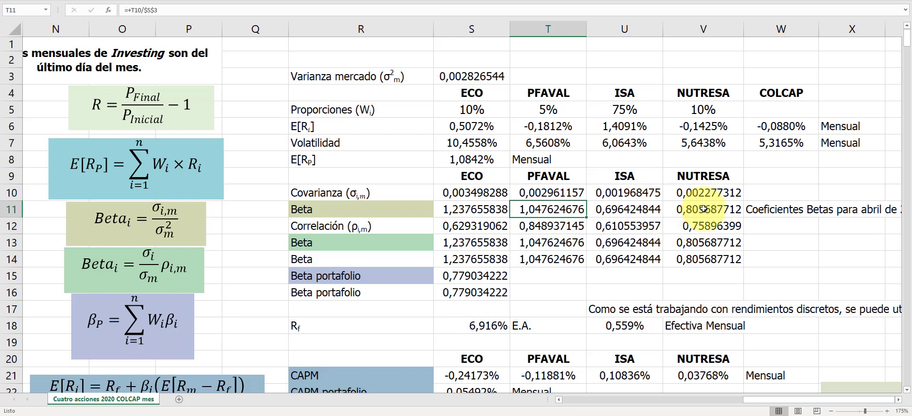
click(641, 210)
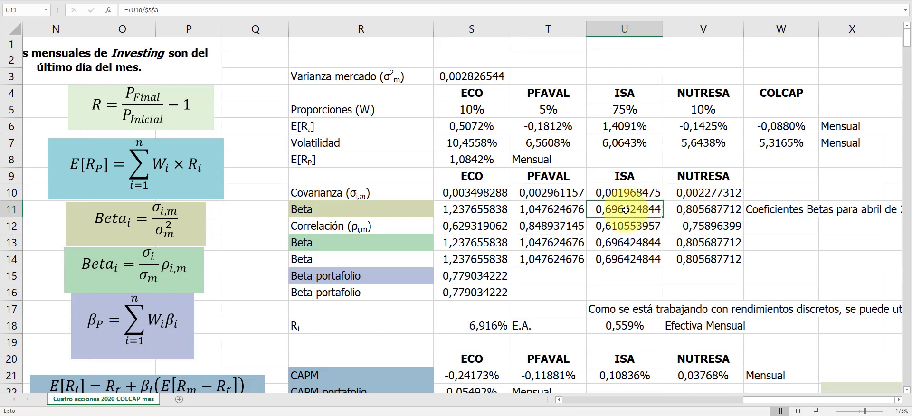
click(387, 210)
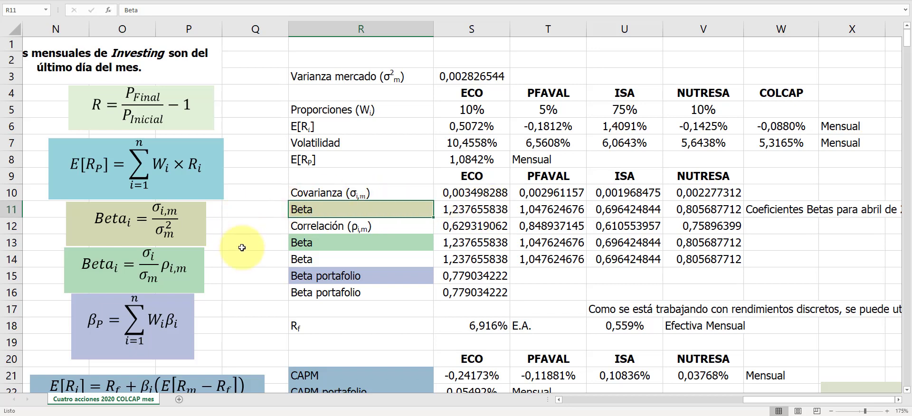
- Examine the covariance-over-variance Beta equation and the alternative equation using the volatility ratio and correlation
click(138, 269)
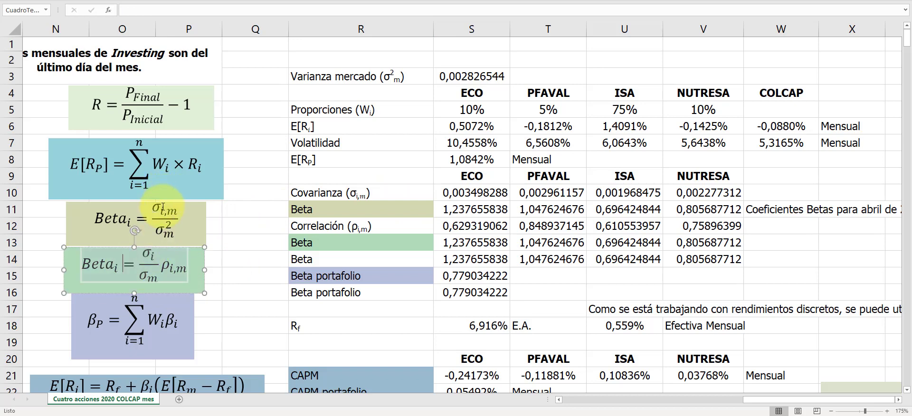
drag(162, 208, 177, 209)
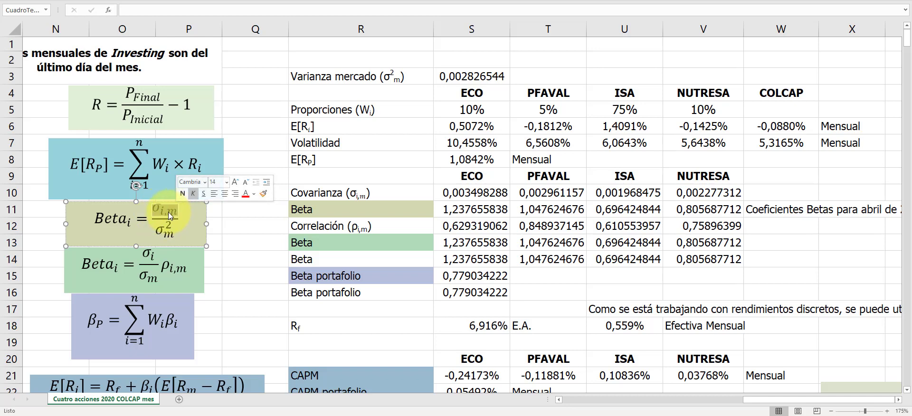
click(147, 259)
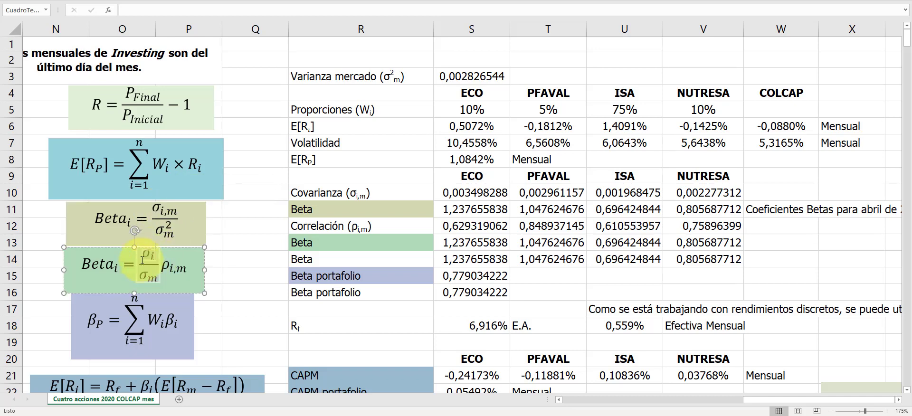
click(118, 259)
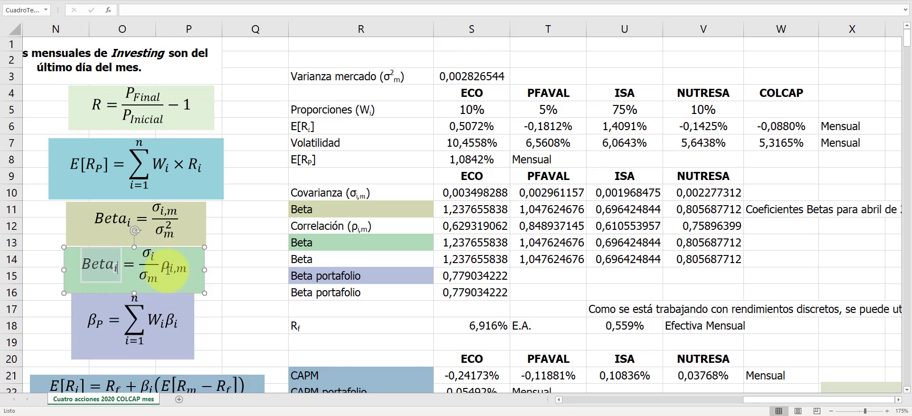
- Inspect the COEF.DE.CORREL formulas of ECO and PFAVAL, checking the stock and COLCAP return ranges without editing
click(449, 226)
double_click(449, 227)
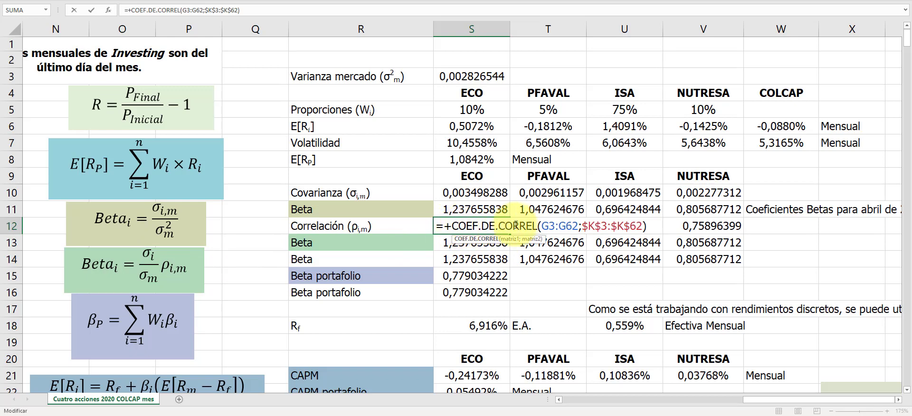
drag(542, 226, 639, 227)
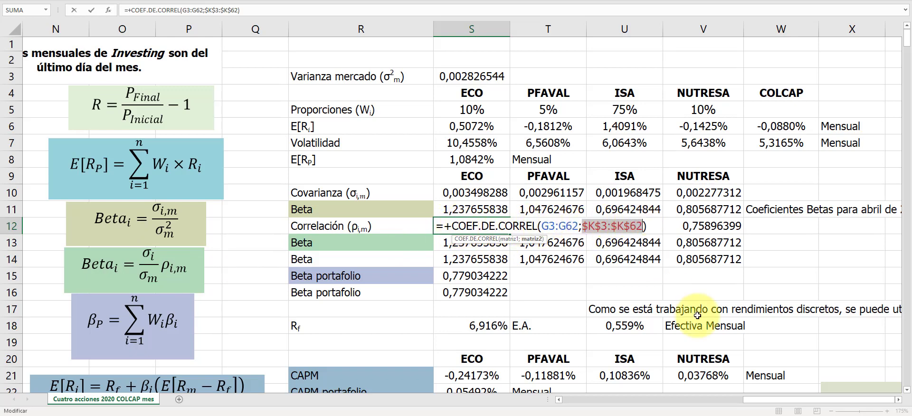
mouse_move(788, 401)
mouse_down()
mouse_move(661, 398)
mouse_move(790, 401)
mouse_up()
key(Escape)
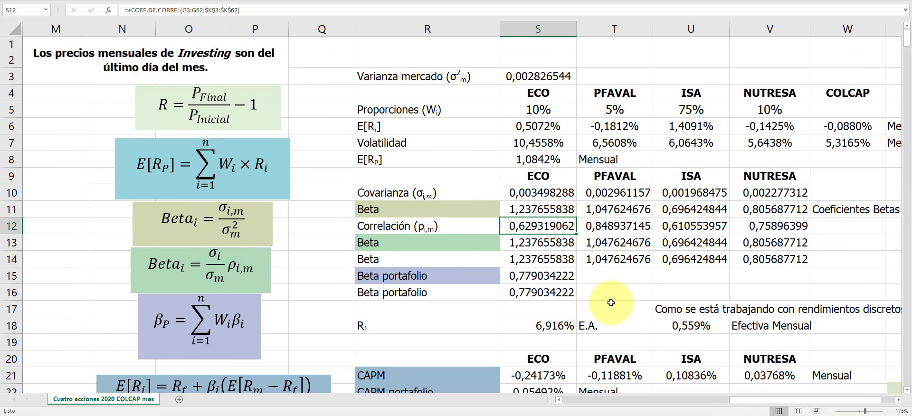
double_click(630, 226)
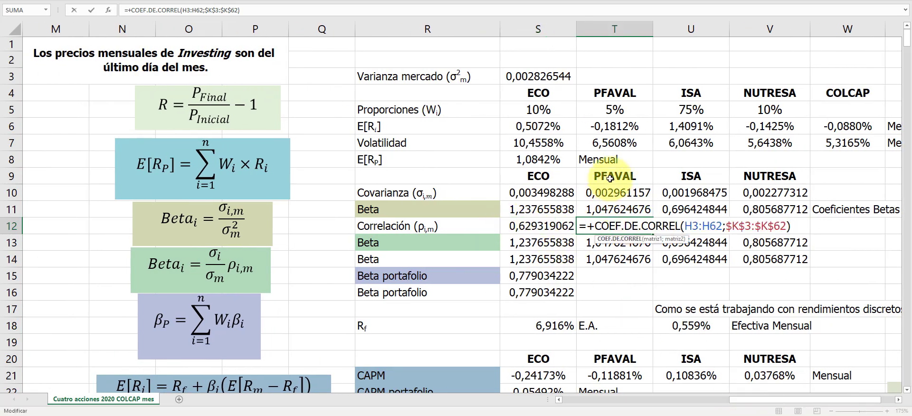
key(Escape)
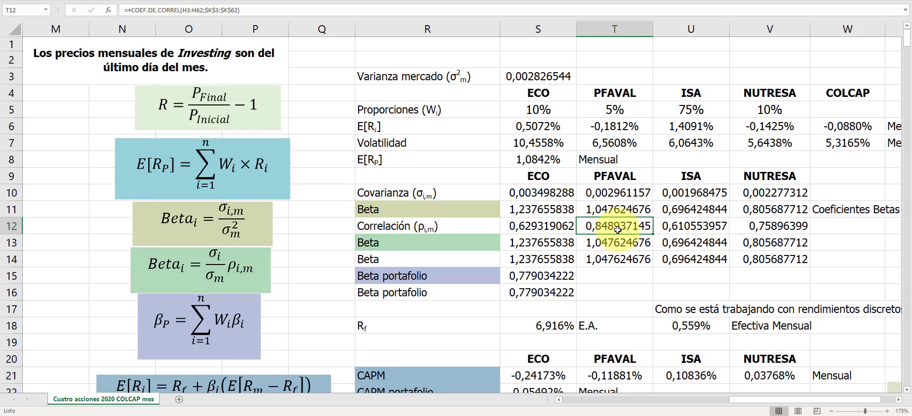
- Check that ECO's second Beta formula multiplies the volatility ratio by the correlation, and compare it with PFAVAL's
double_click(560, 246)
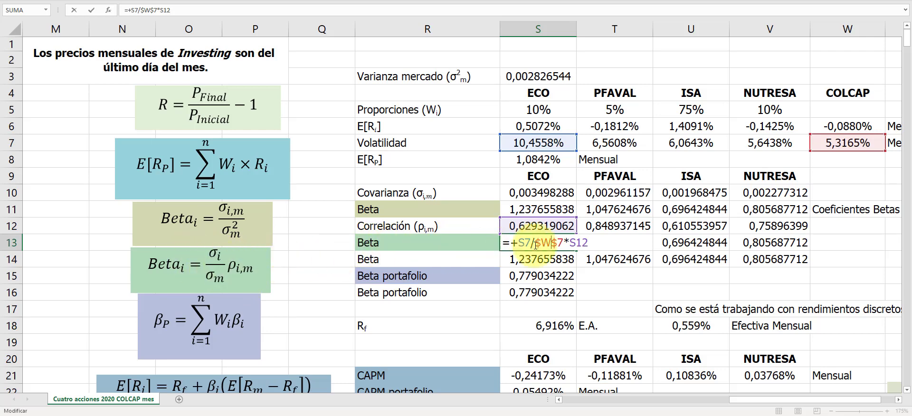
key(Escape)
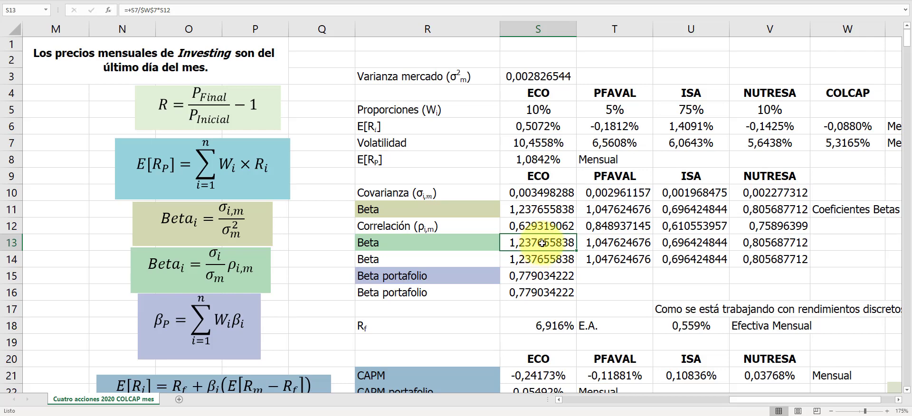
drag(740, 397, 754, 397)
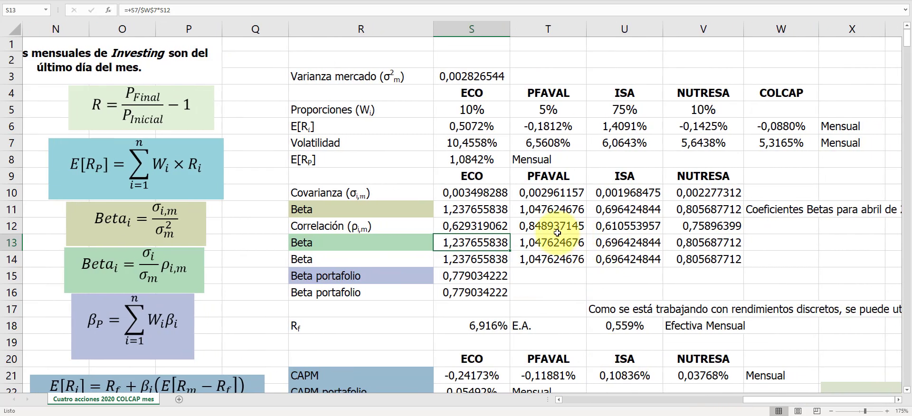
click(543, 225)
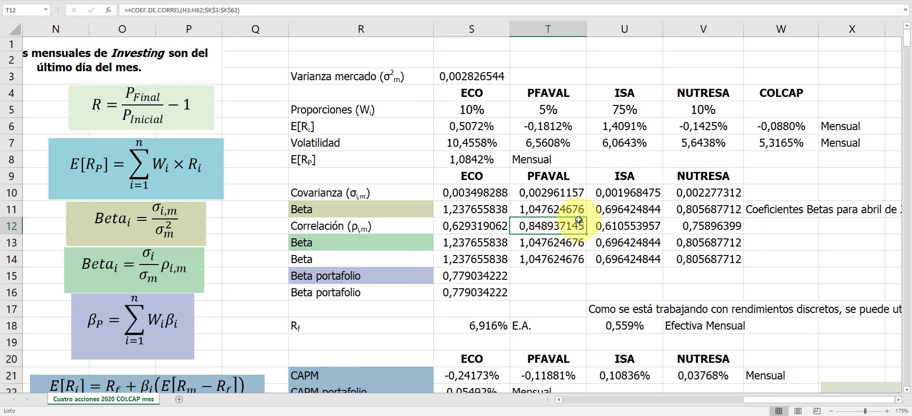
click(547, 245)
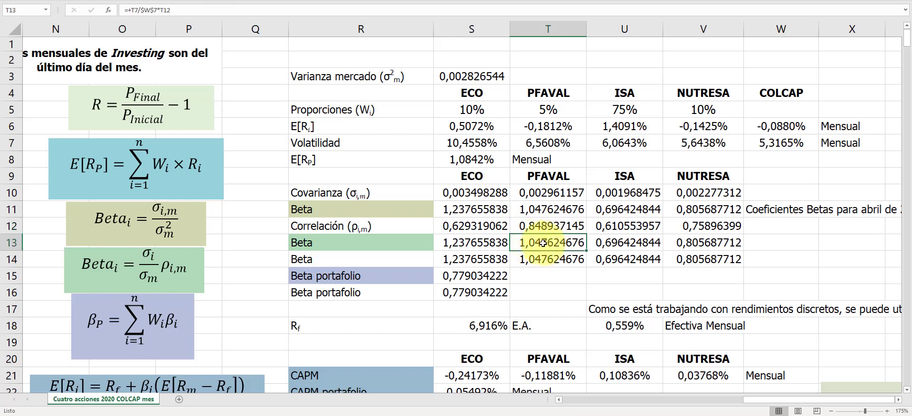
click(480, 243)
click(548, 242)
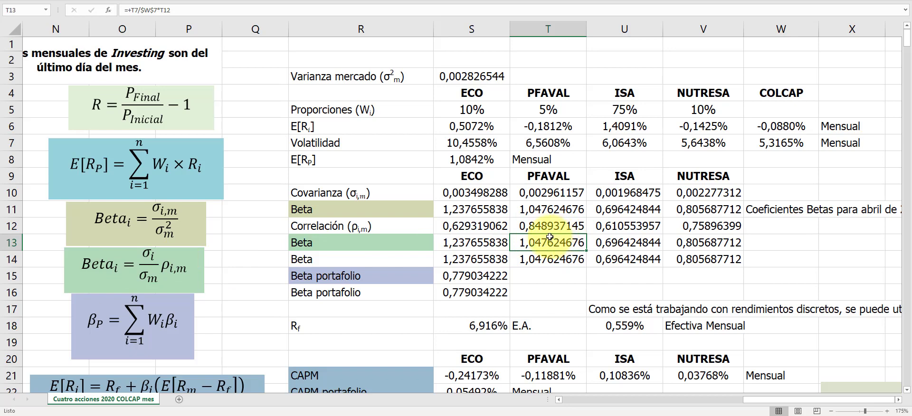
- Review the stocks' volatilities alongside the PFAVAL and ECO correlations, and return to ECO's correlation-based Beta
click(549, 106)
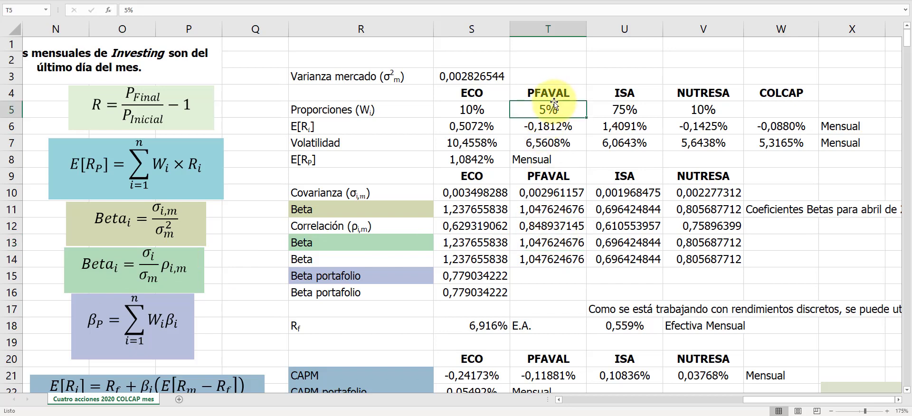
click(547, 142)
click(456, 143)
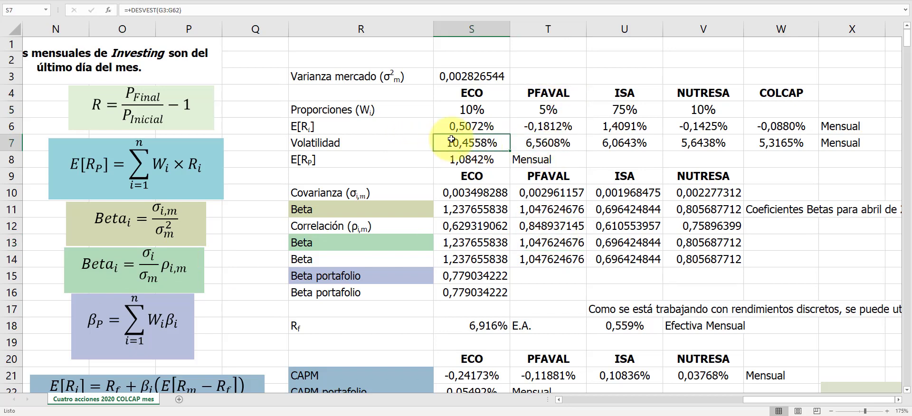
drag(463, 143, 675, 147)
click(551, 225)
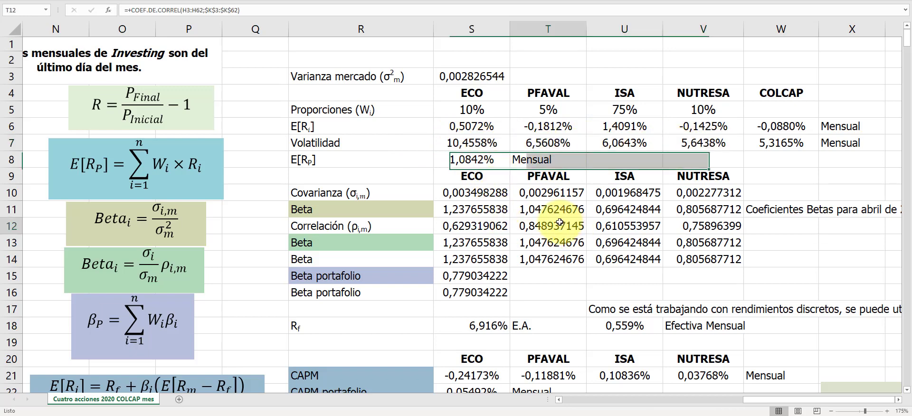
click(471, 225)
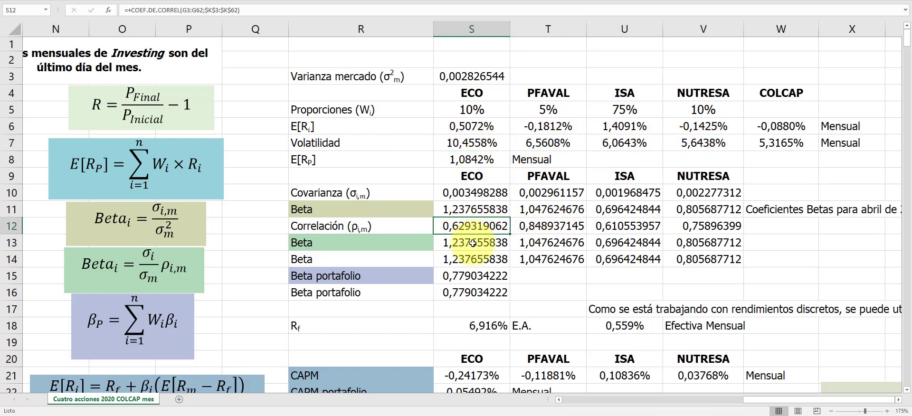
click(473, 243)
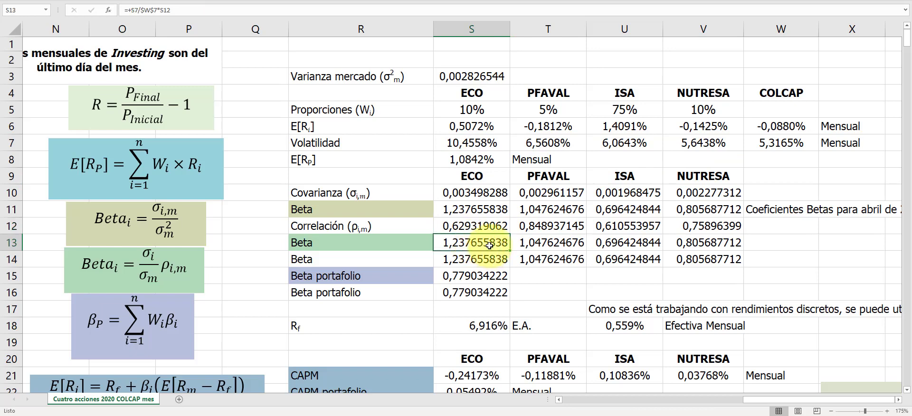
- Compare NUTRESA's correlation with the market against ECO's correlation
click(727, 228)
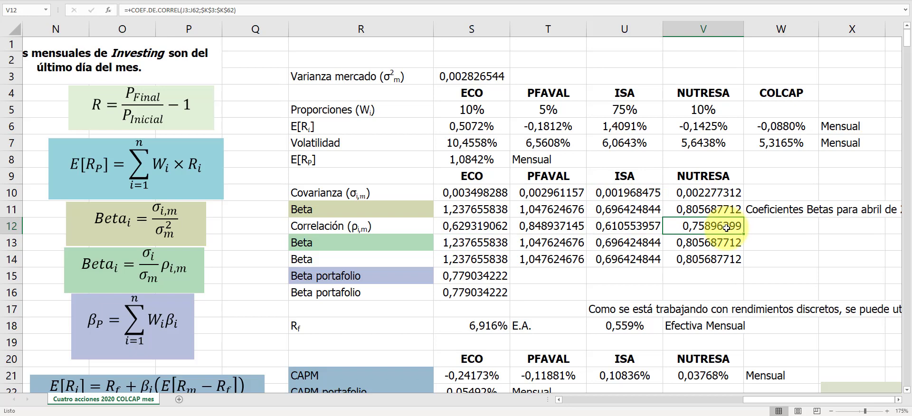
click(479, 221)
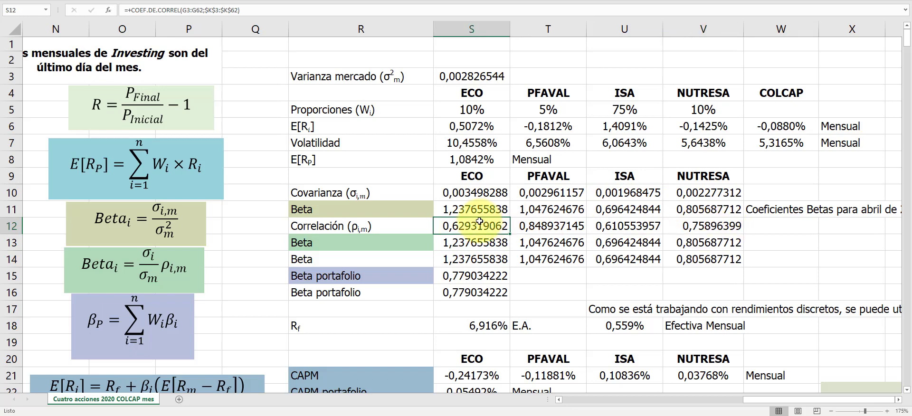
click(707, 227)
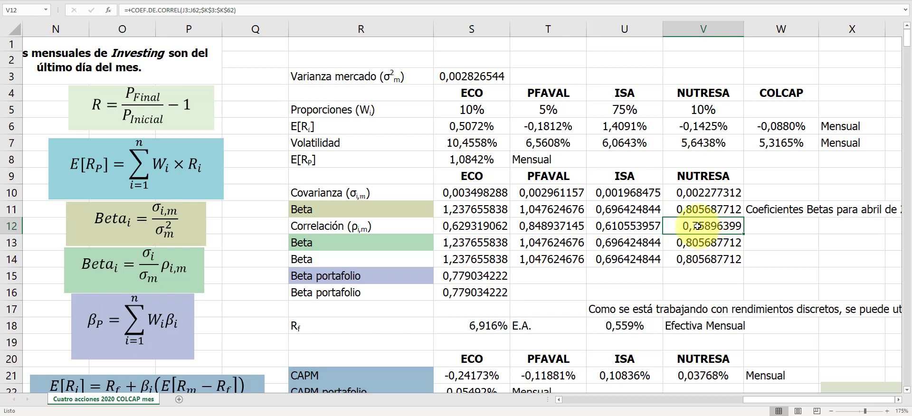
click(486, 223)
click(733, 226)
- Review NUTRESA's correlation-based Beta together with the volatility and correlation it depends on
click(715, 246)
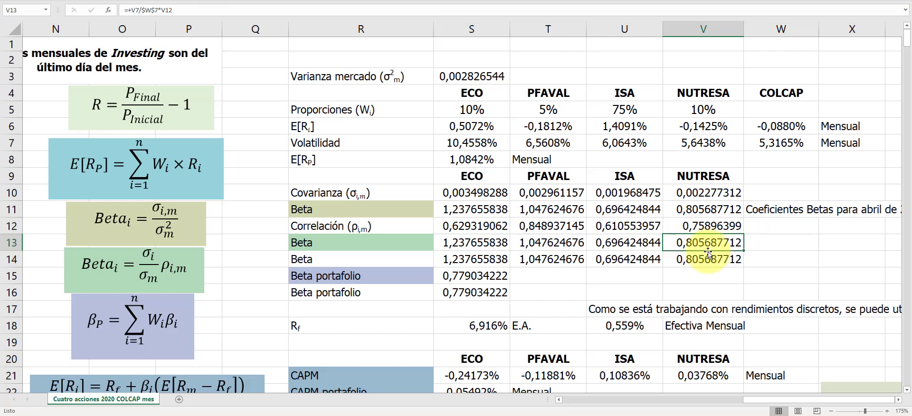
click(698, 141)
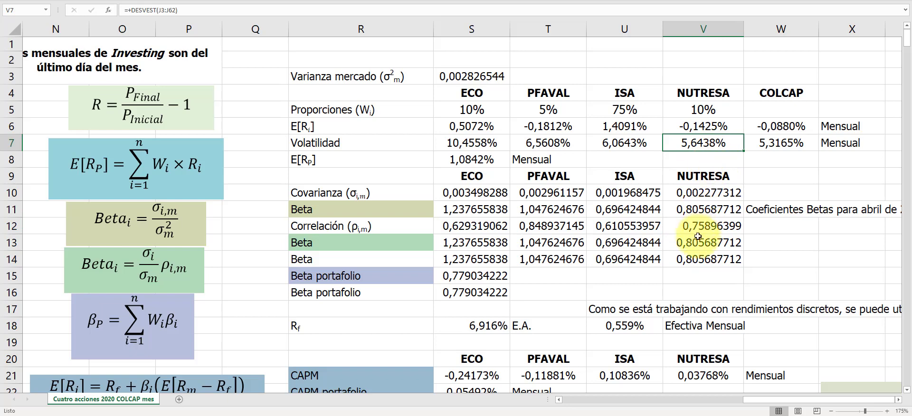
click(709, 225)
key(Down)
click(710, 225)
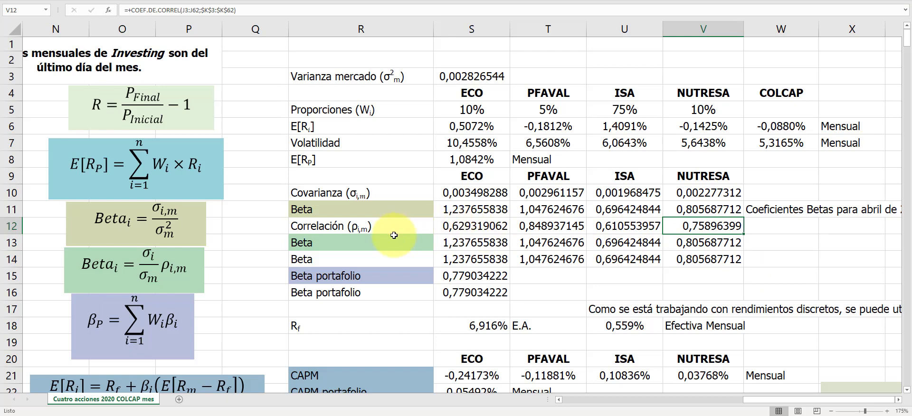
- Inspect ECO's third Beta calculation in S14 and the ranges used by its PENDIENTE function
scroll(473, 180, down, 2)
click(472, 164)
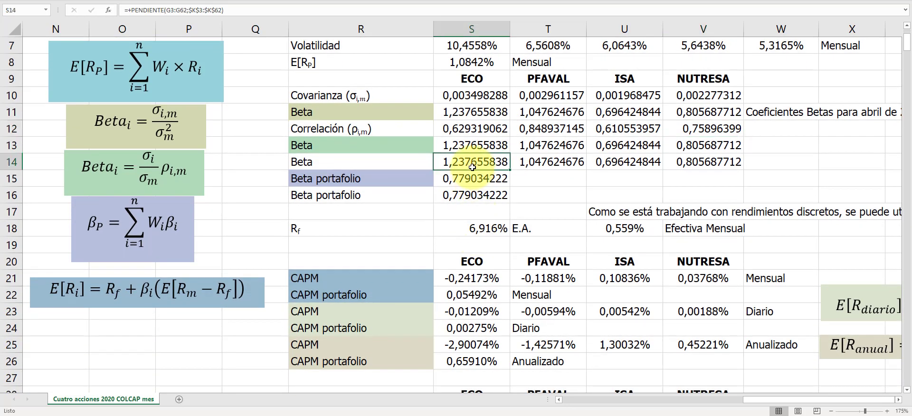
double_click(472, 164)
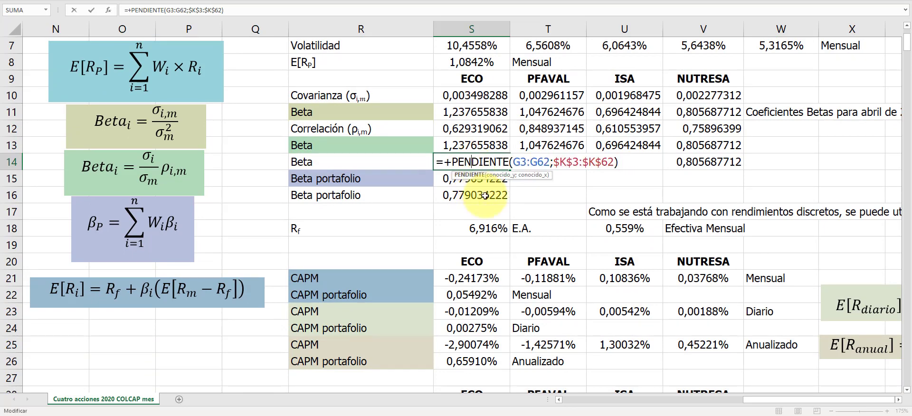
key(Escape)
scroll(473, 190, up, 1)
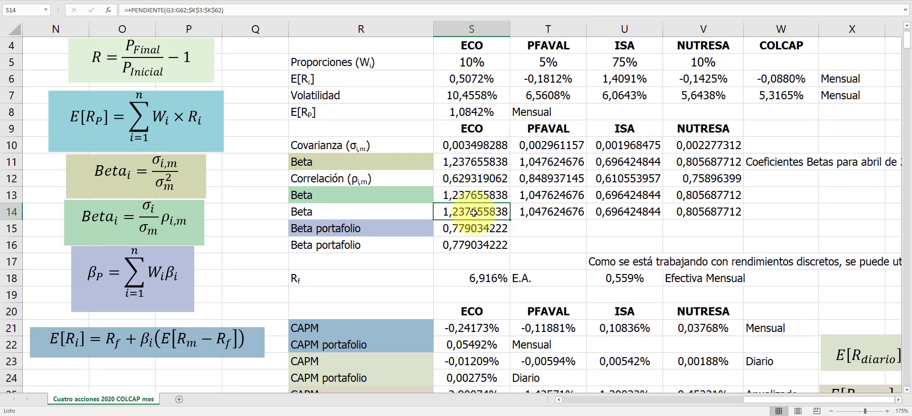
- Examine the ECO scatter chart's data points, vertical axis and regression trendline
scroll(452, 210, down, 10)
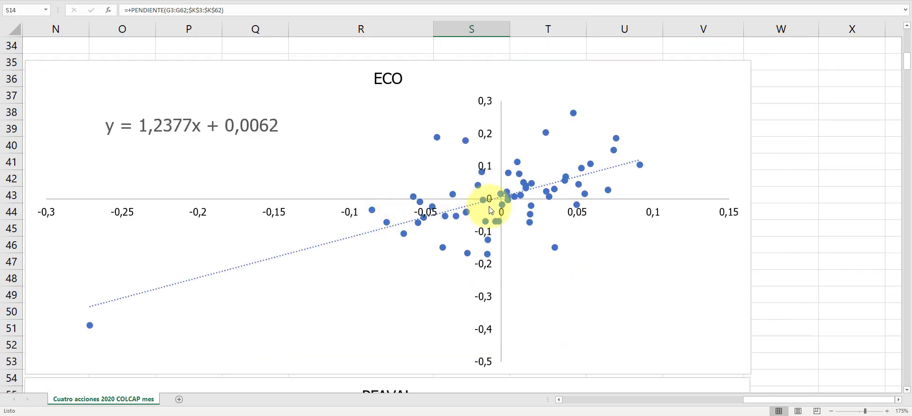
click(525, 185)
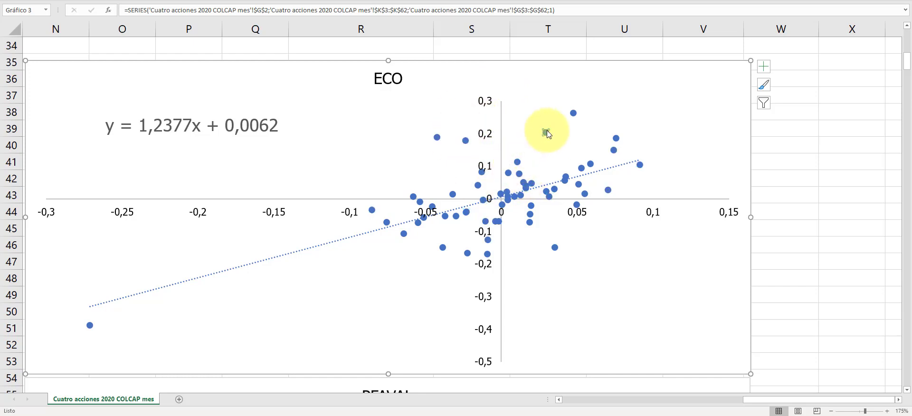
click(574, 113)
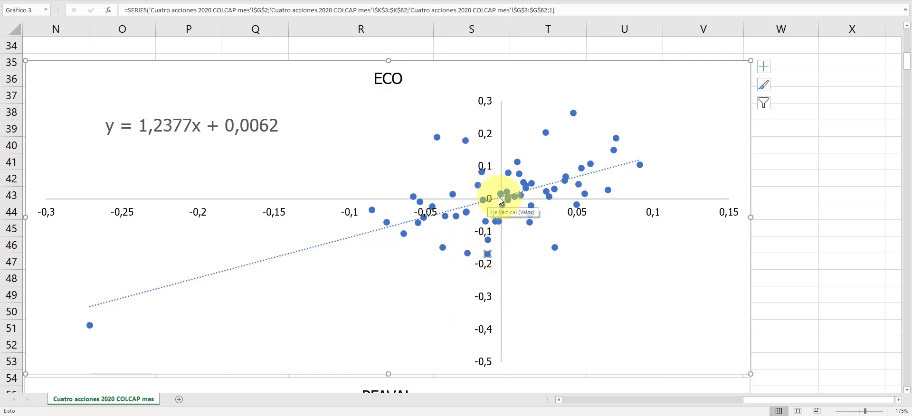
click(501, 244)
click(546, 186)
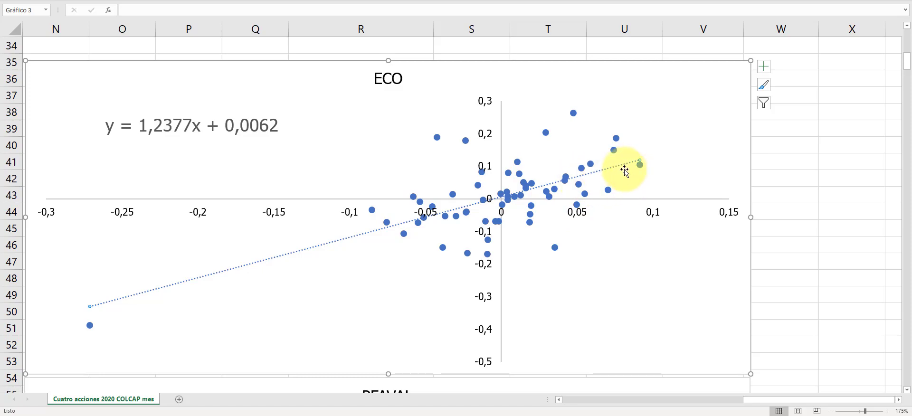
- Compare the slope in the ECO chart's trendline equation with ECO's calculated Betas
scroll(608, 185, up, 10)
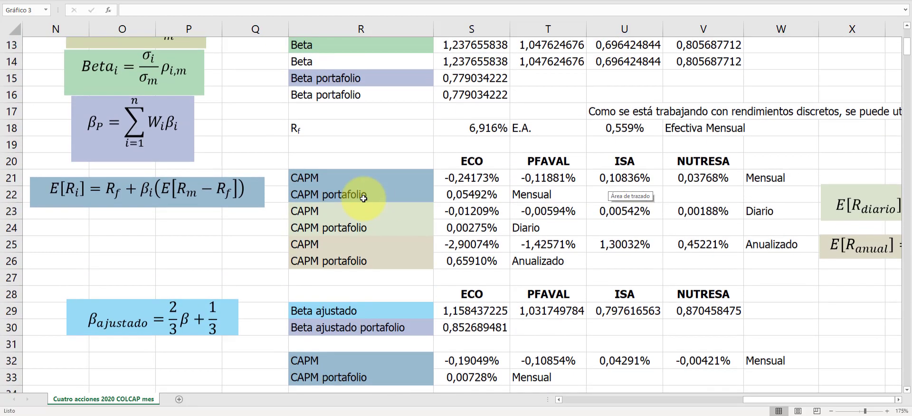
scroll(430, 213, down, 11)
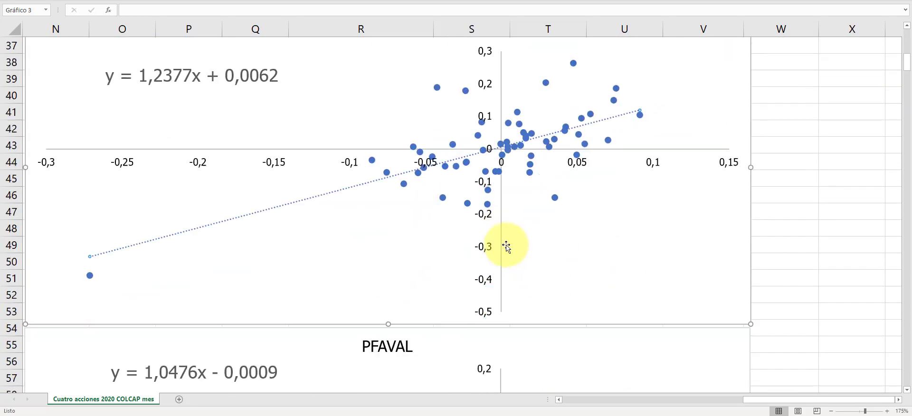
scroll(475, 162, up, 3)
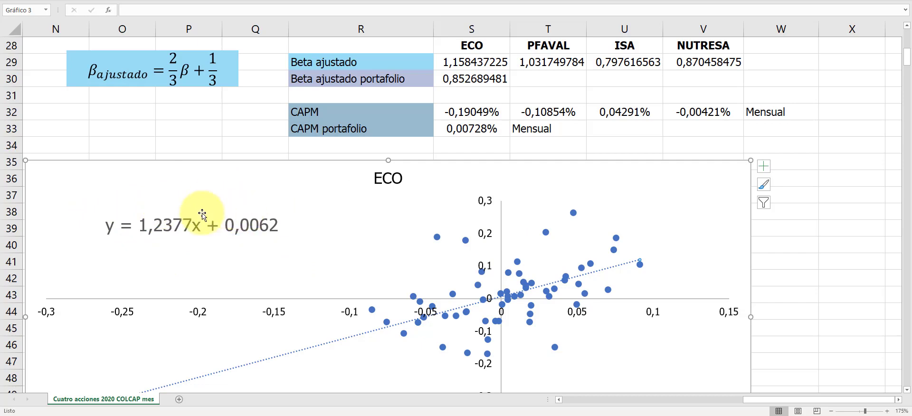
scroll(432, 230, up, 4)
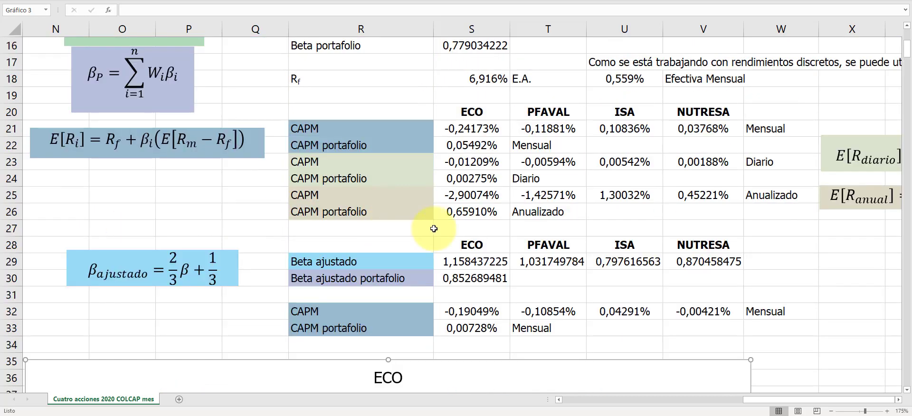
scroll(440, 210, up, 4)
scroll(482, 201, up, 1)
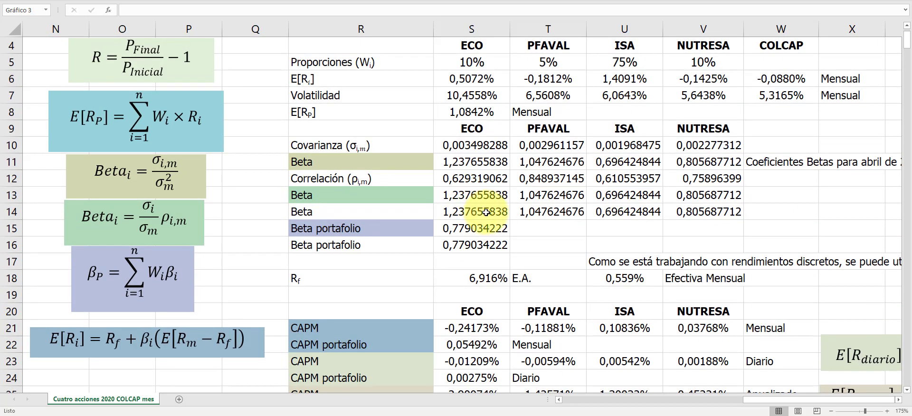
- Check the stock and market return ranges in ECO's PENDIENTE formula, and review the three Beta methods
double_click(484, 212)
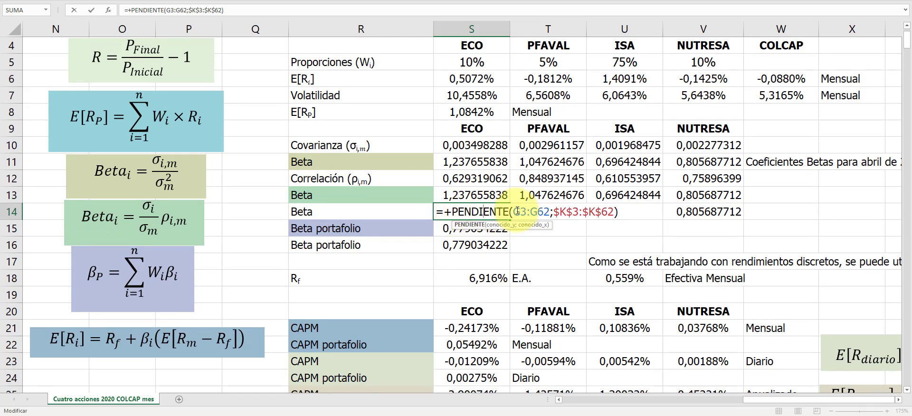
drag(517, 212, 614, 211)
mouse_move(789, 400)
mouse_down()
mouse_move(662, 402)
mouse_move(788, 399)
mouse_up()
scroll(540, 265, up, 1)
key(Escape)
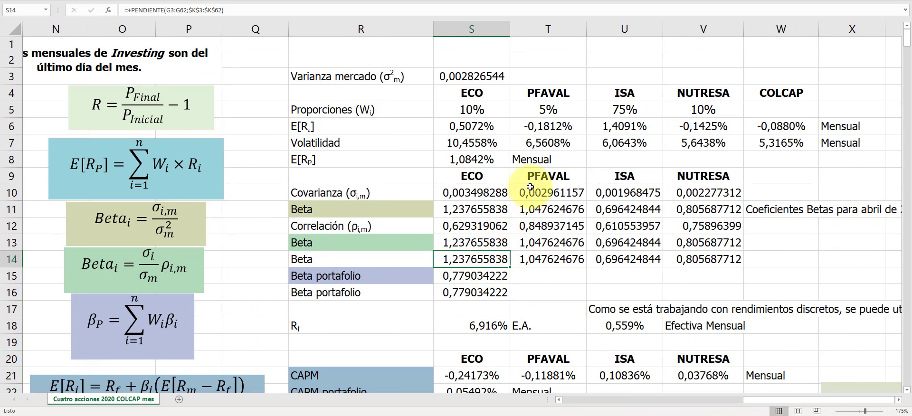
scroll(506, 230, down, 2)
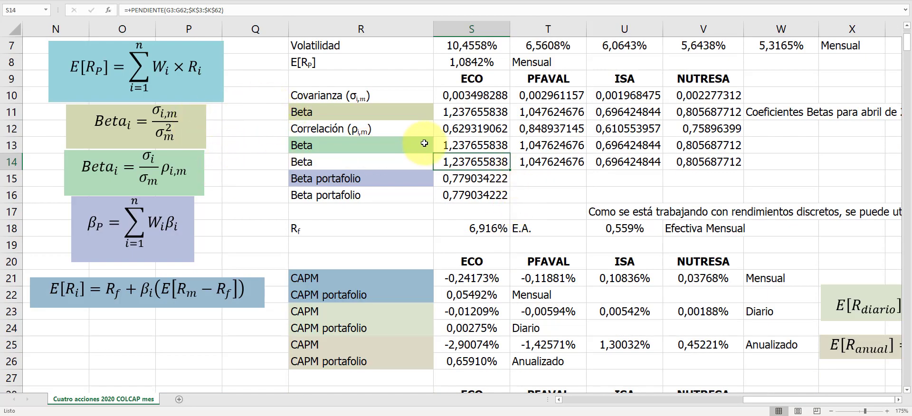
scroll(518, 156, up, 2)
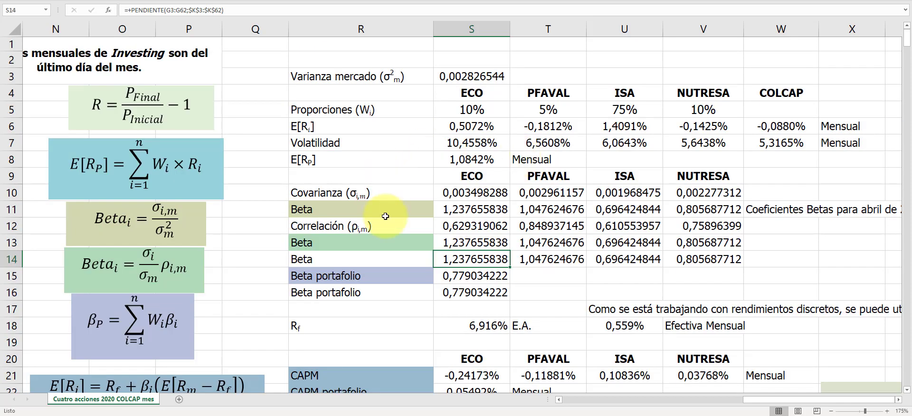
- Inspect the first portfolio Beta formula in S15 and the weights and stock Betas its SUMAPRODUCTO combines
click(375, 275)
click(481, 274)
scroll(481, 265, down, 1)
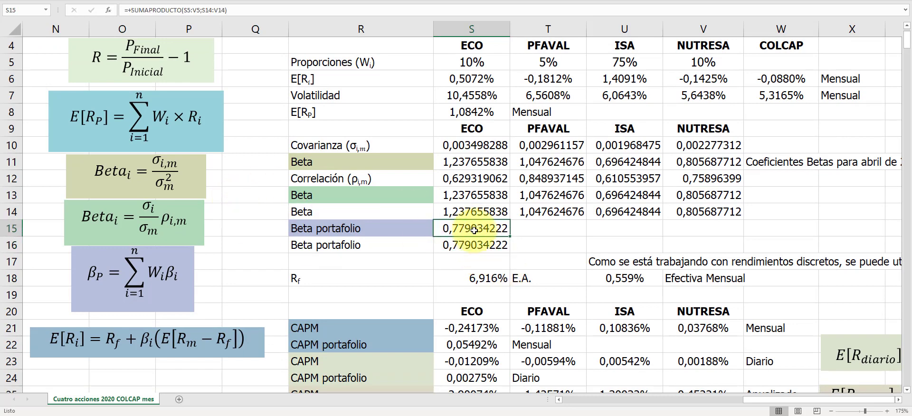
scroll(473, 230, up, 1)
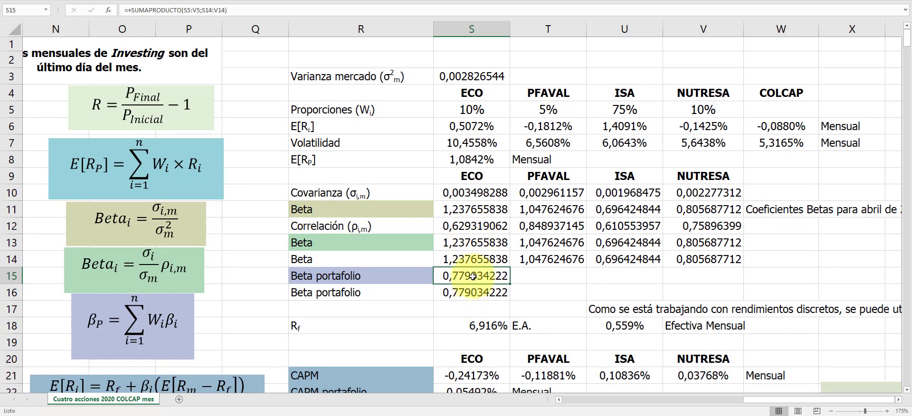
drag(440, 208, 703, 210)
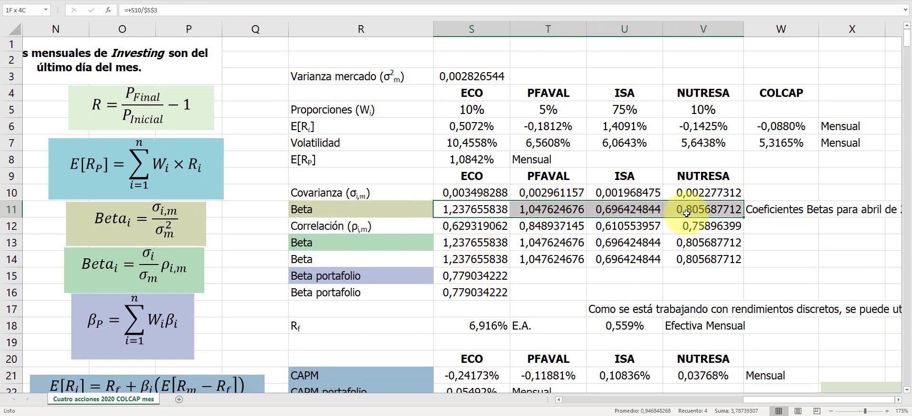
click(486, 277)
double_click(486, 277)
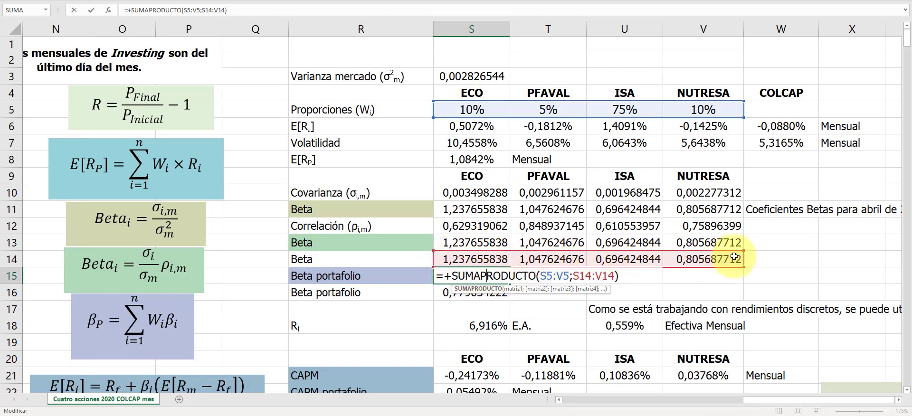
key(ctrl+Return)
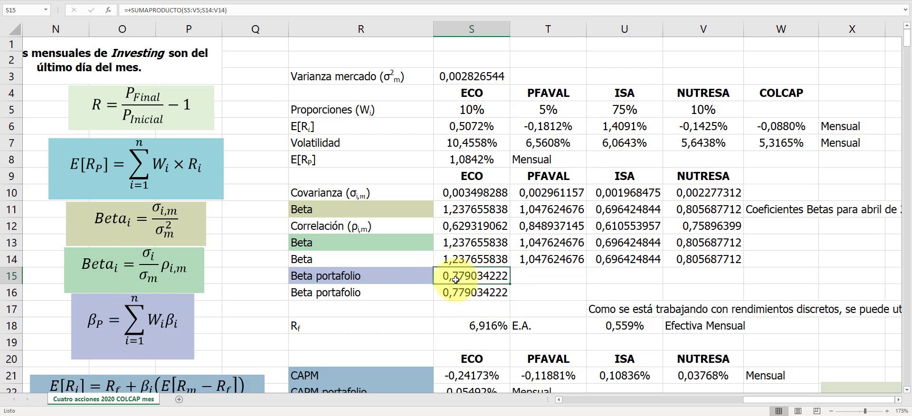
- Review the portfolio weights and the four stocks' Betas in relation to the weighted portfolio Beta
drag(470, 110, 693, 110)
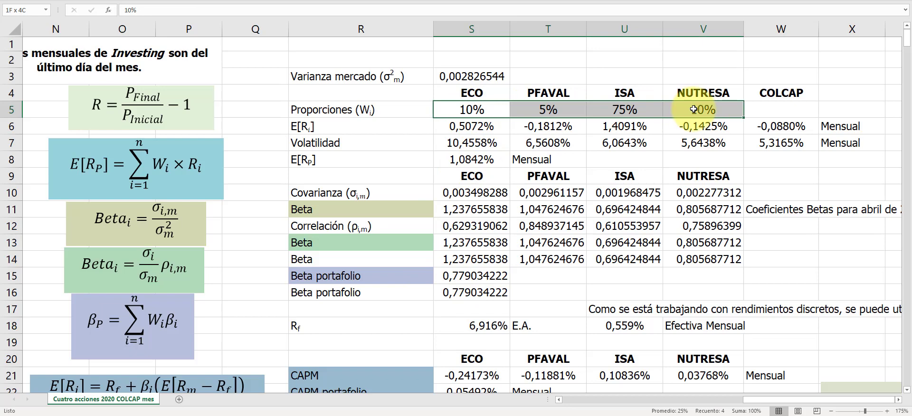
click(467, 275)
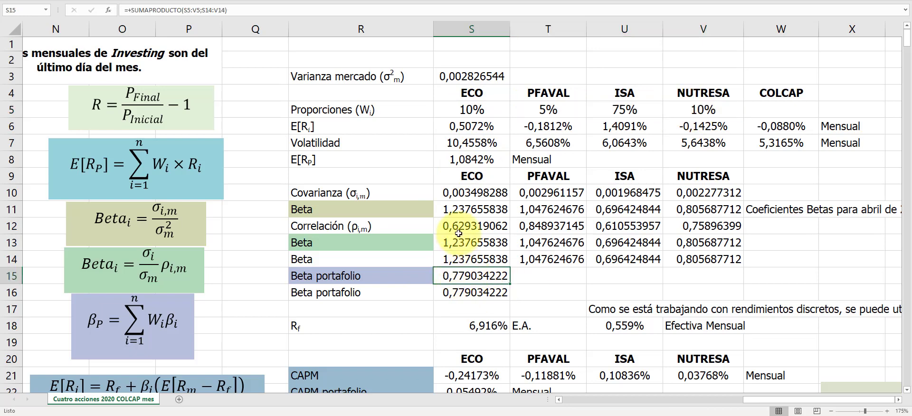
click(461, 209)
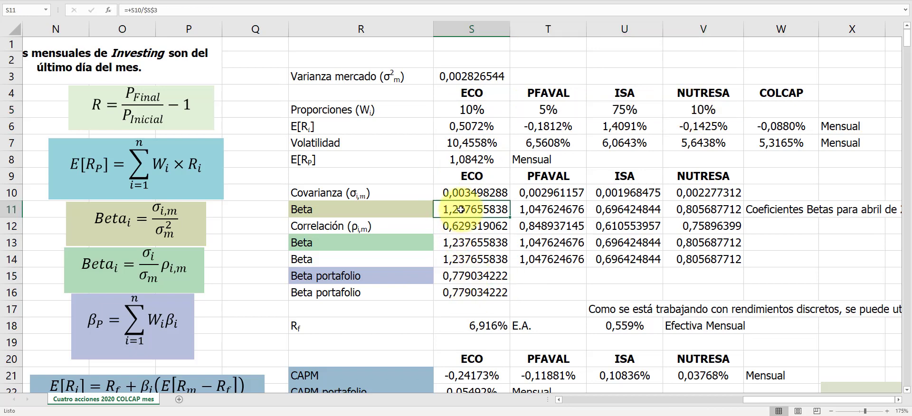
click(611, 209)
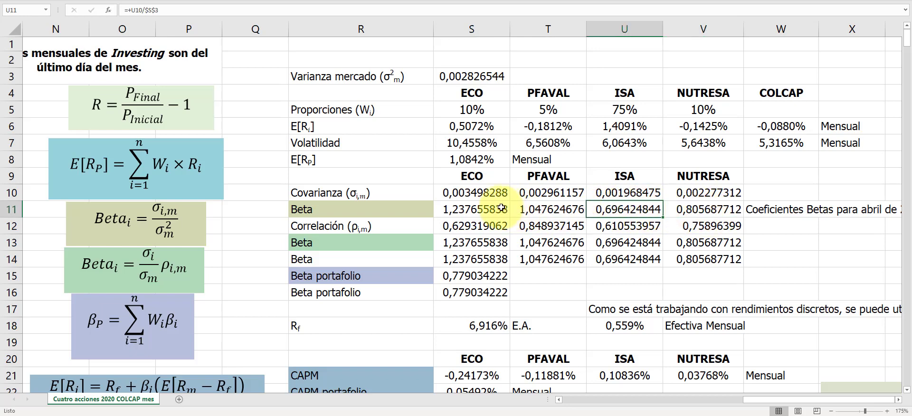
drag(471, 213, 708, 210)
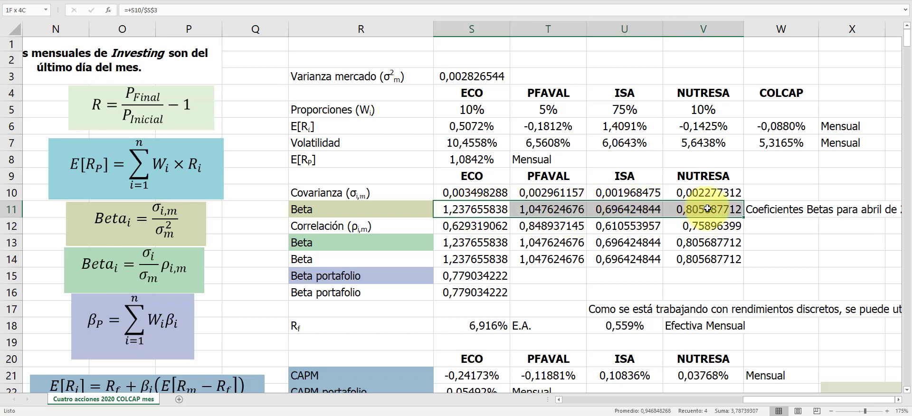
click(492, 274)
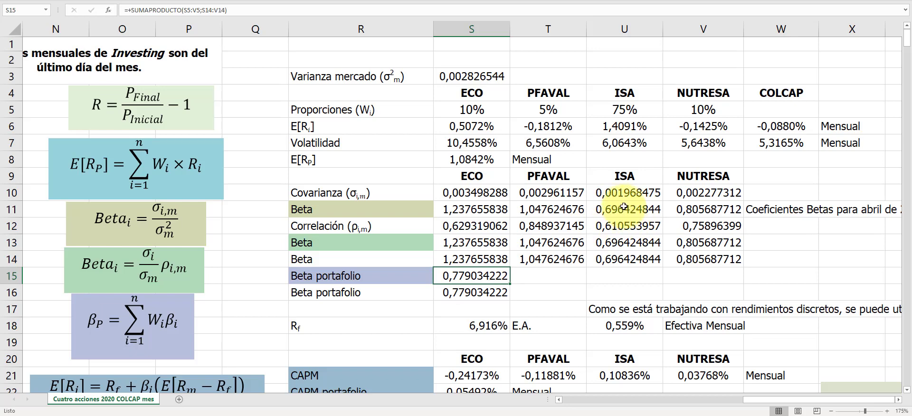
- Check the slope-based portfolio Beta formula in S16 and locate the Portafolio and COLCAP returns it uses
double_click(463, 292)
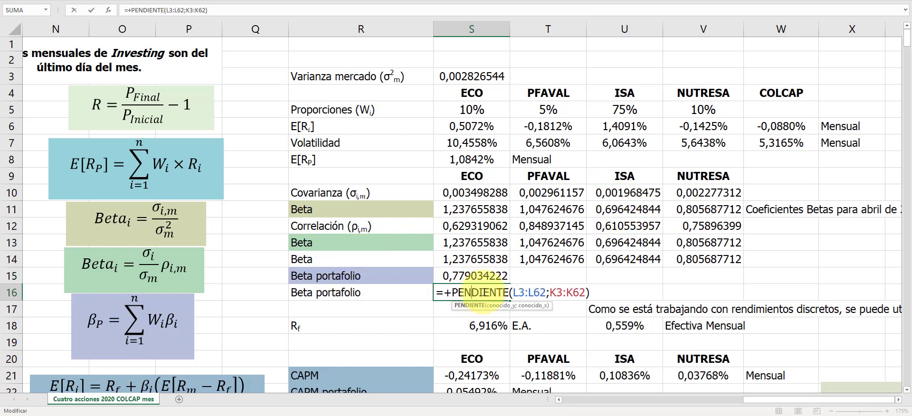
key(Escape)
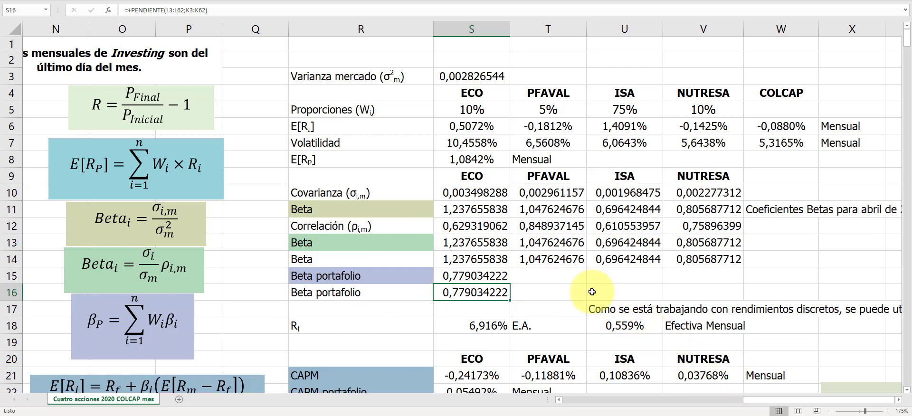
drag(744, 399, 728, 399)
drag(687, 394, 685, 394)
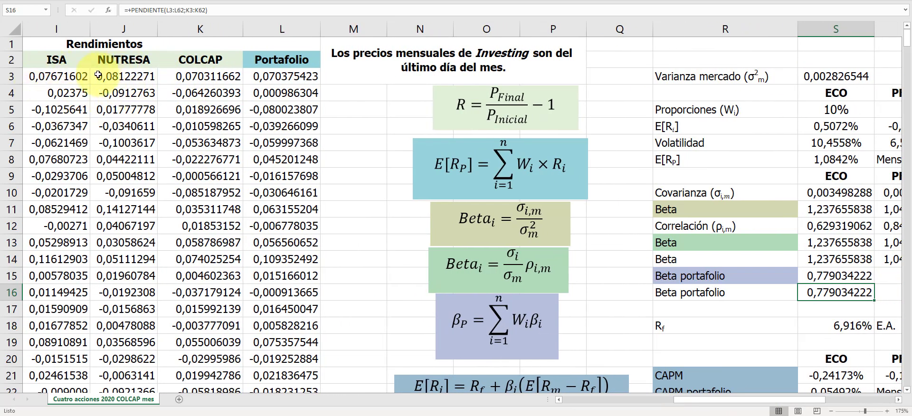
drag(689, 399, 663, 399)
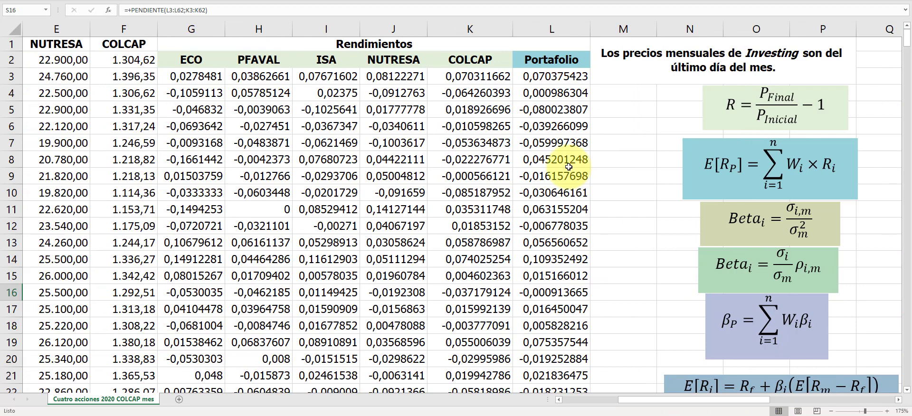
- Inspect the SUMAPRODUCTO formulas in L3 and L4 that weight the four stocks' returns into the Portafolio return
double_click(545, 76)
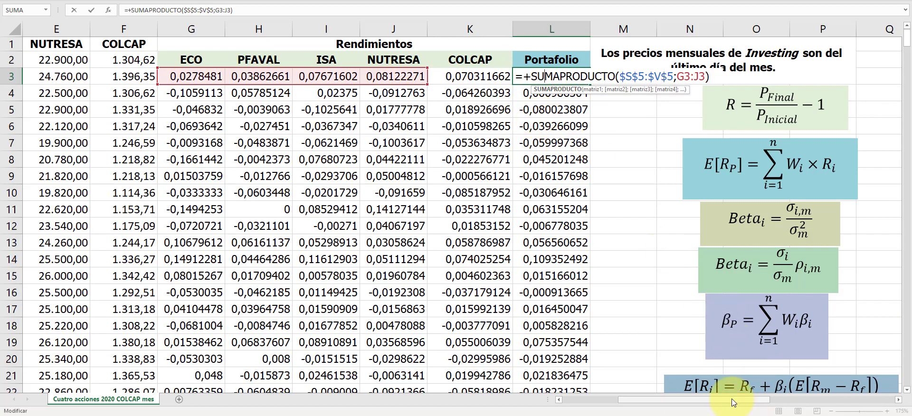
click(562, 93)
double_click(562, 90)
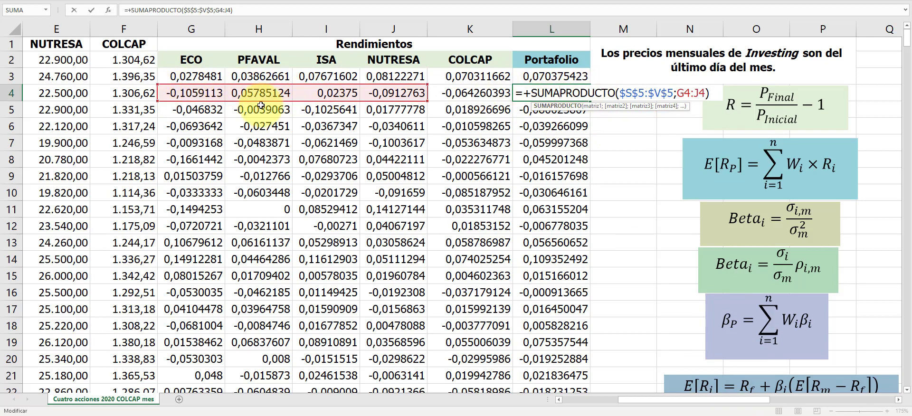
drag(701, 398, 826, 398)
key(ctrl+Return)
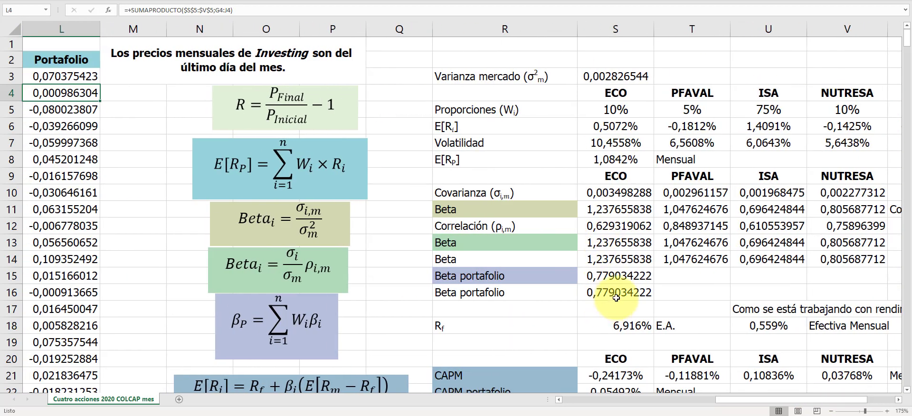
- Check which Portafolio and COLCAP return ranges the PENDIENTE formula in S16 uses for the portfolio Beta
double_click(628, 292)
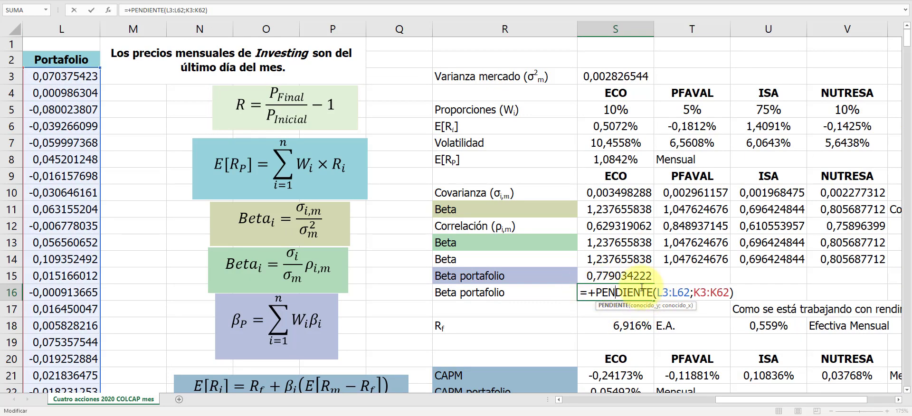
drag(739, 400, 658, 400)
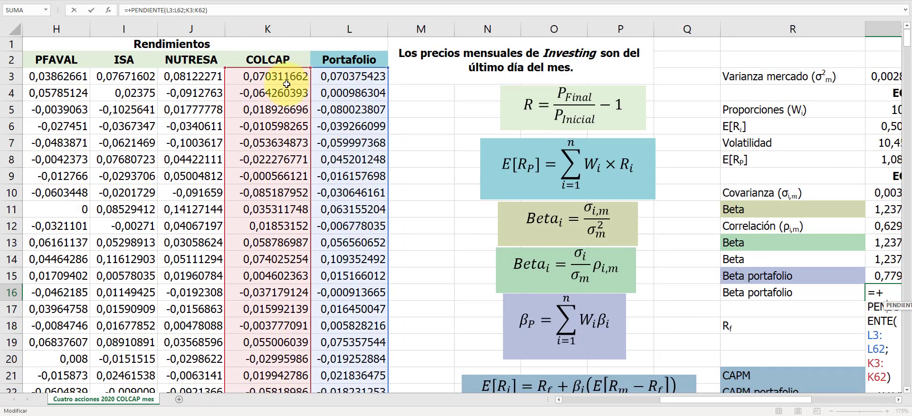
key(ctrl+Return)
drag(715, 404, 765, 400)
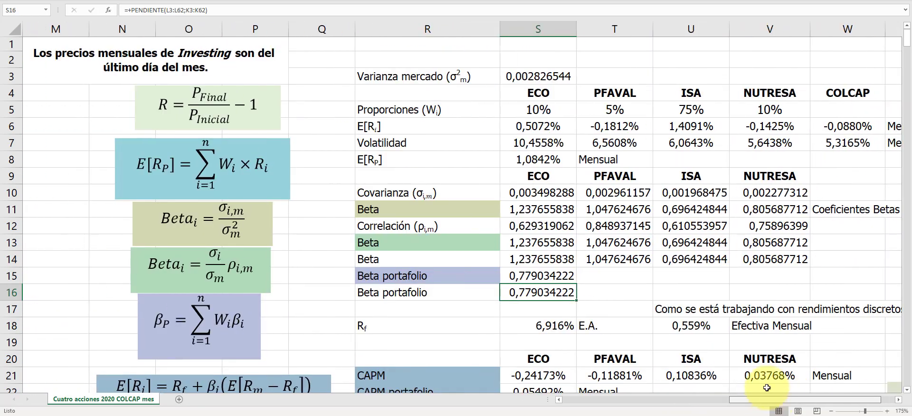
- Examine the trendline equation on the Portafolio regression chart and compare its slope with the portfolio Betas in S15 and S16
scroll(464, 244, down, 13)
scroll(463, 252, down, 20)
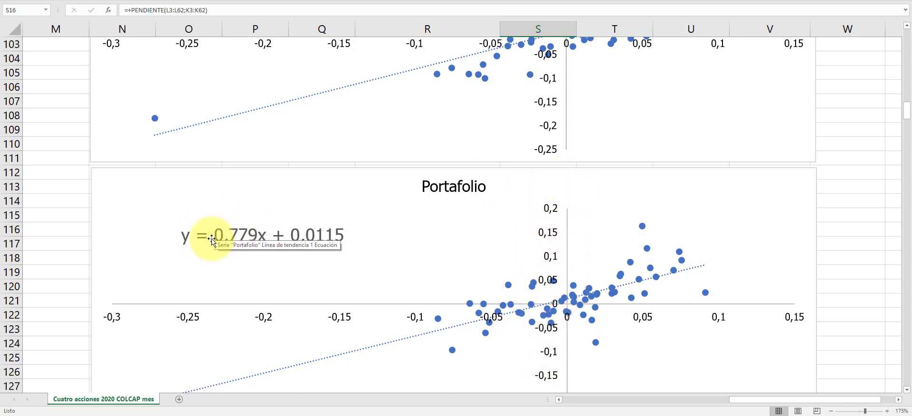
scroll(580, 218, up, 20)
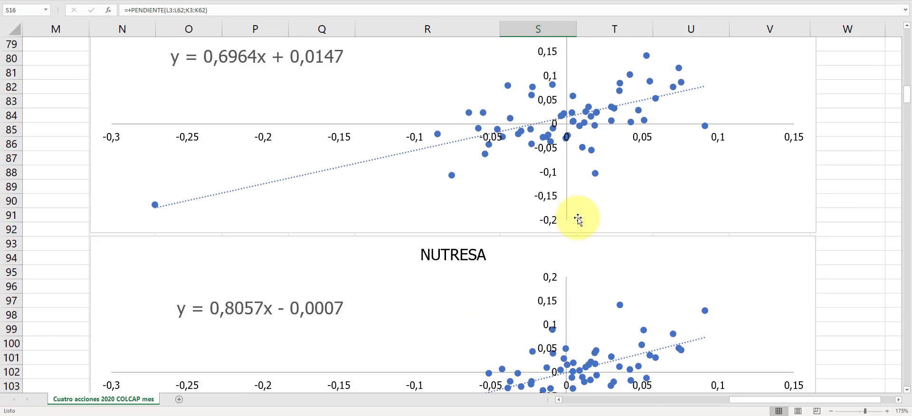
scroll(579, 212, down, 2)
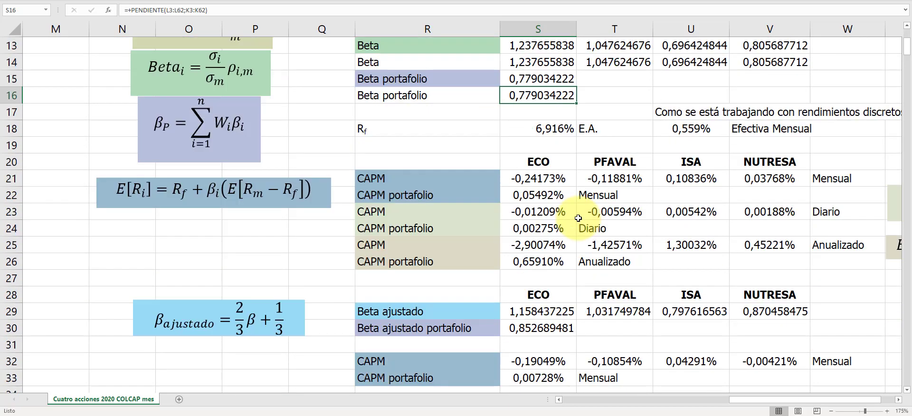
scroll(608, 211, up, 4)
drag(750, 400, 777, 401)
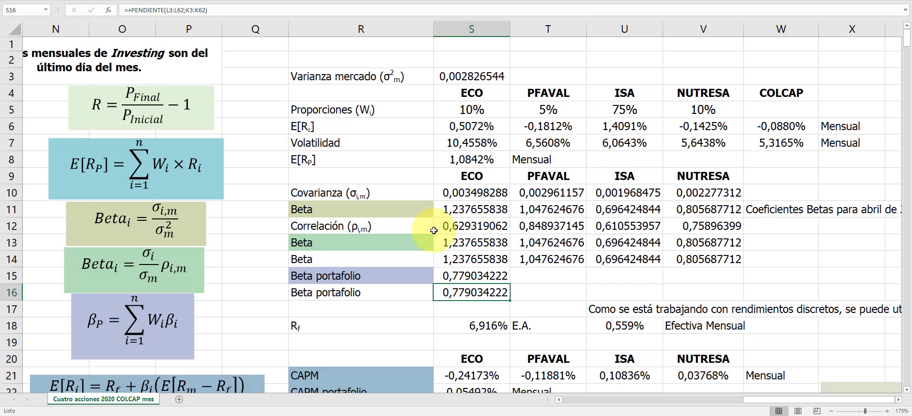
scroll(475, 228, down, 1)
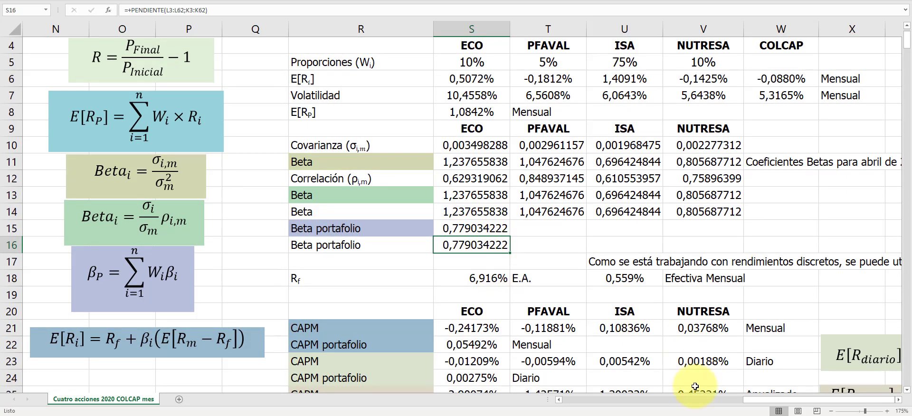
- Review the monthly dates in the Fecha column from A2 to A62 and the final month's prices
drag(760, 400, 898, 405)
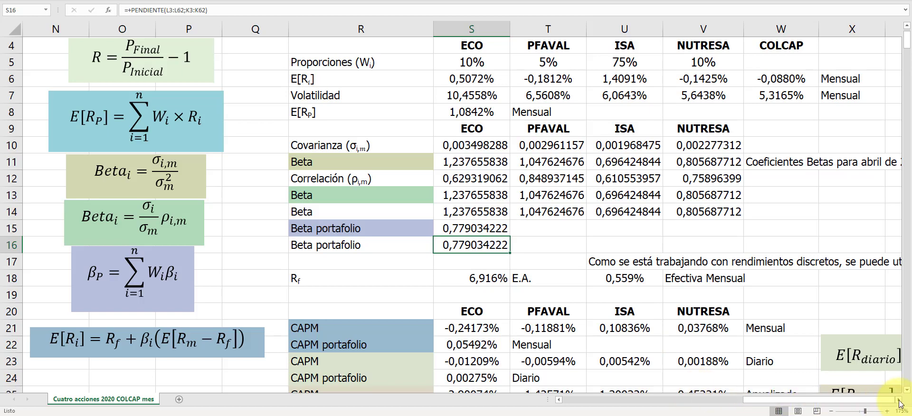
click(899, 400)
drag(784, 401, 530, 386)
scroll(342, 217, up, 1)
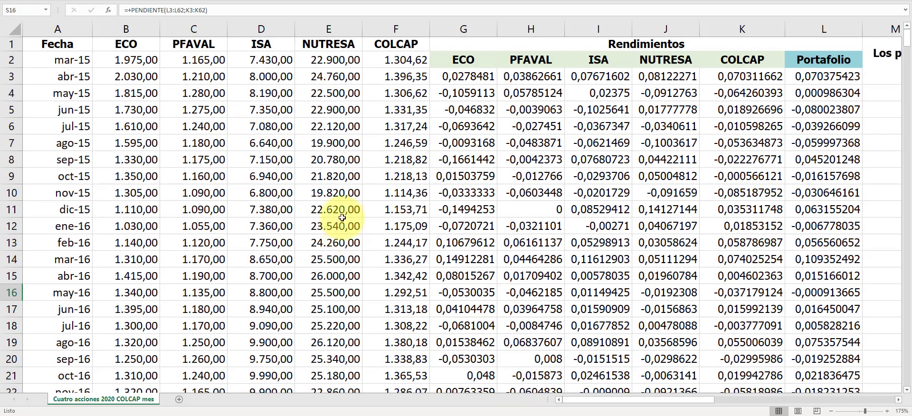
click(65, 58)
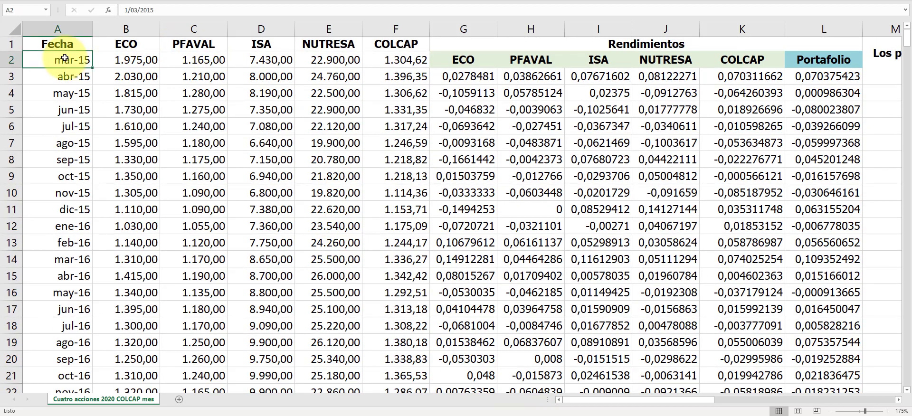
key(ctrl+shift+Down)
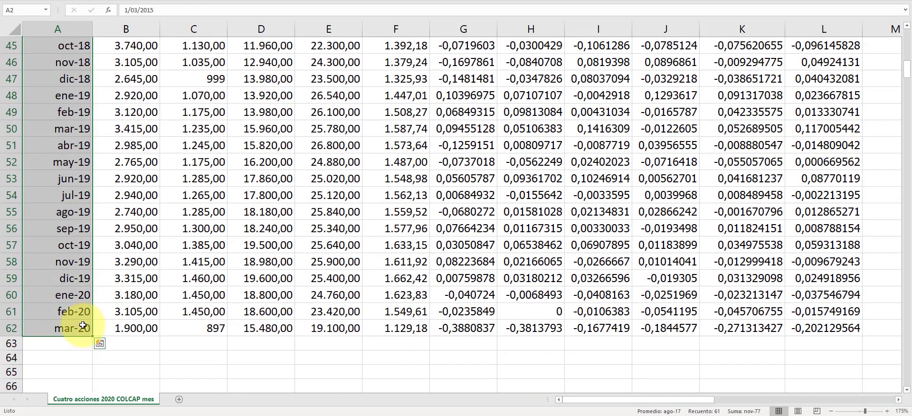
click(80, 325)
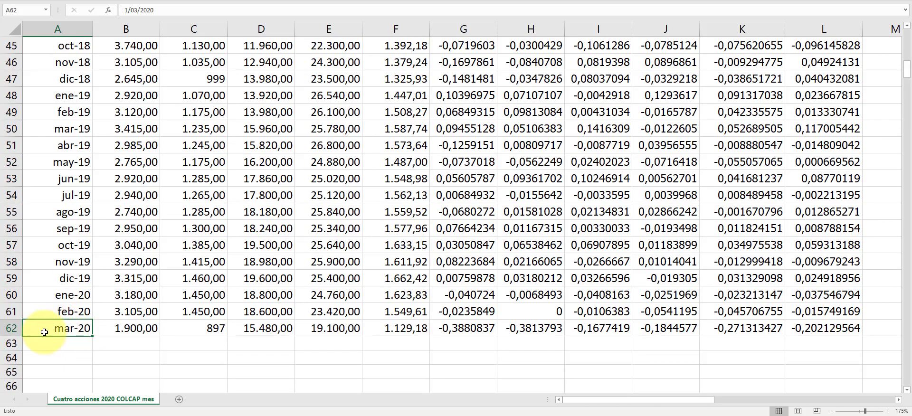
drag(136, 332, 409, 328)
click(78, 331)
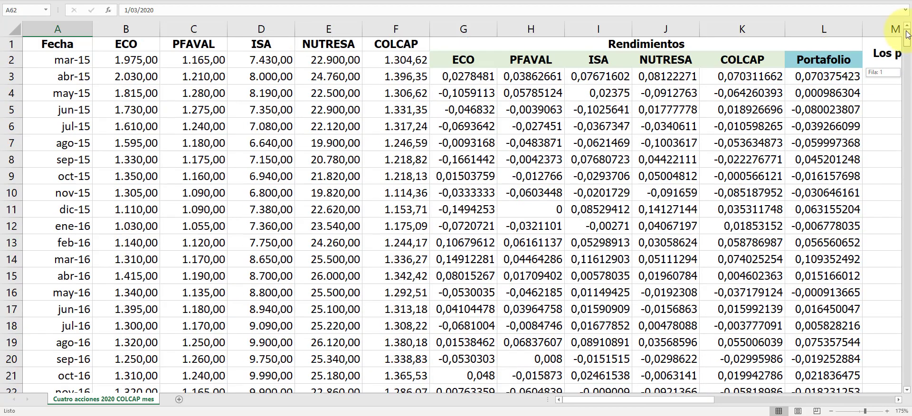
- Read the note in W11 on which month the Beta coefficients apply to
drag(907, 70, 907, 41)
drag(633, 401, 889, 405)
click(898, 400)
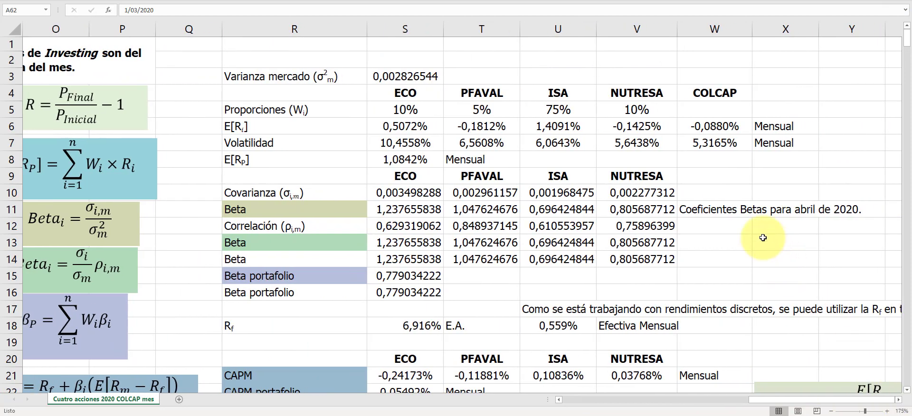
click(718, 212)
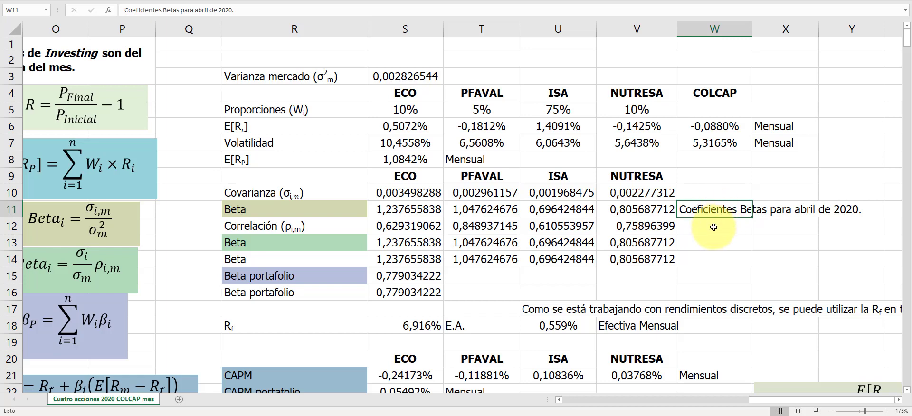
click(715, 227)
click(719, 209)
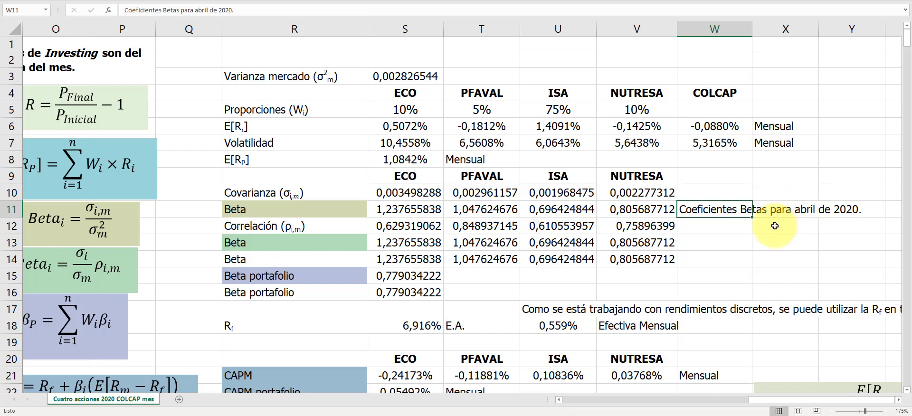
- Review the risk-free rate in S18 and its E.A. label in T18 above the CAPM table
scroll(563, 250, down, 1)
scroll(563, 250, down, 2)
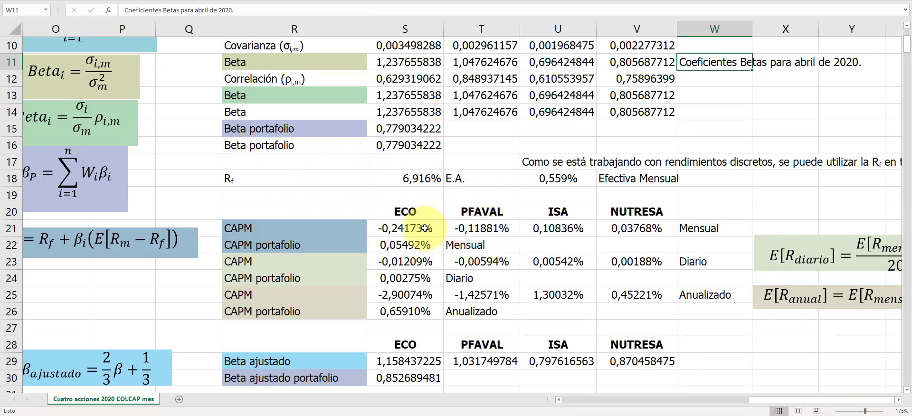
click(339, 178)
click(394, 176)
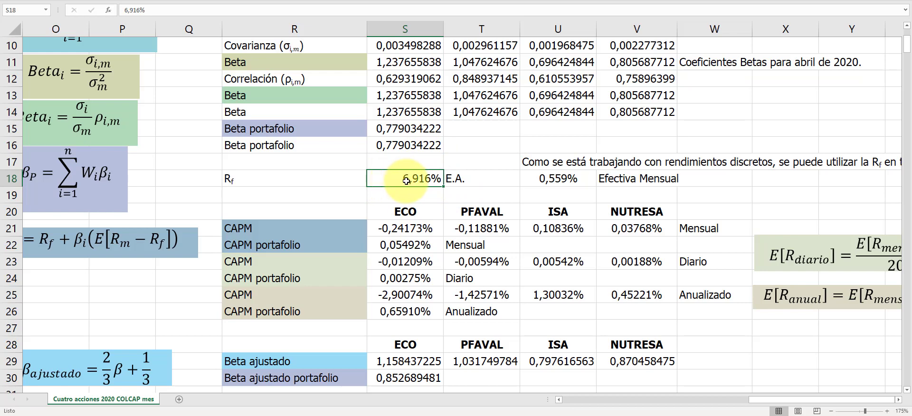
click(472, 177)
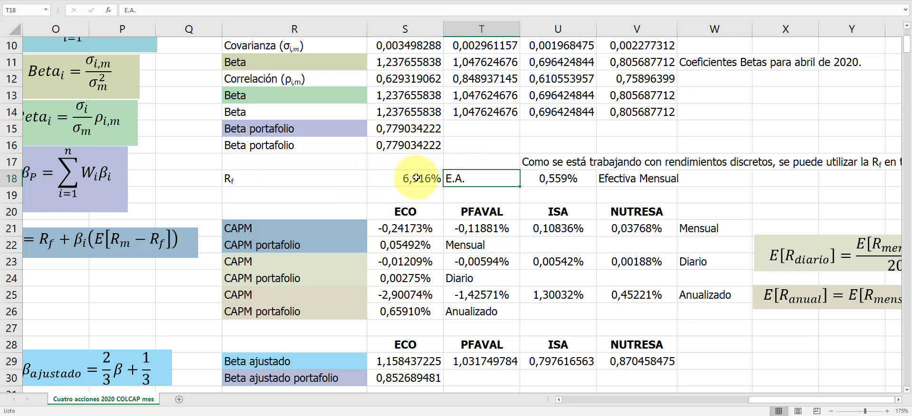
click(417, 178)
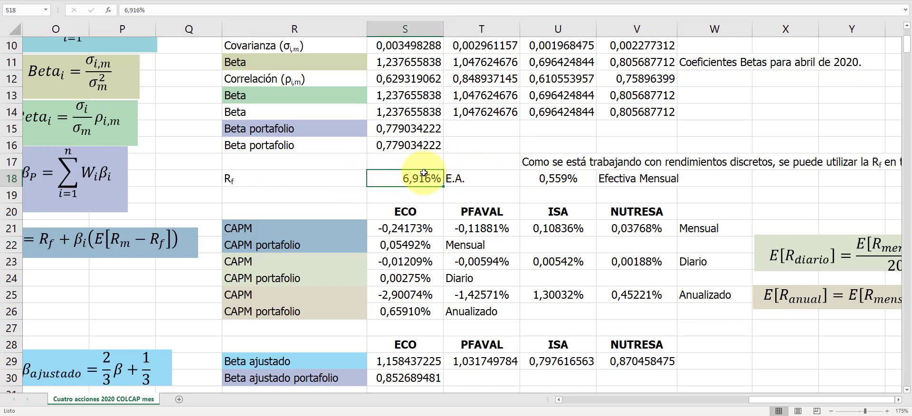
click(458, 177)
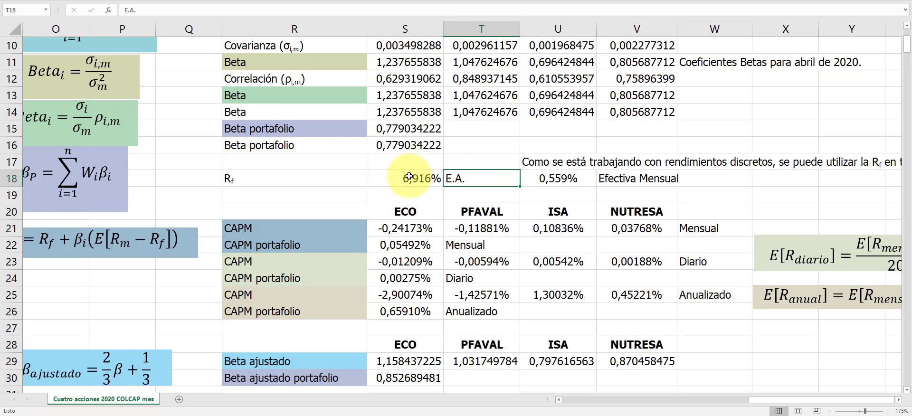
click(409, 176)
click(458, 178)
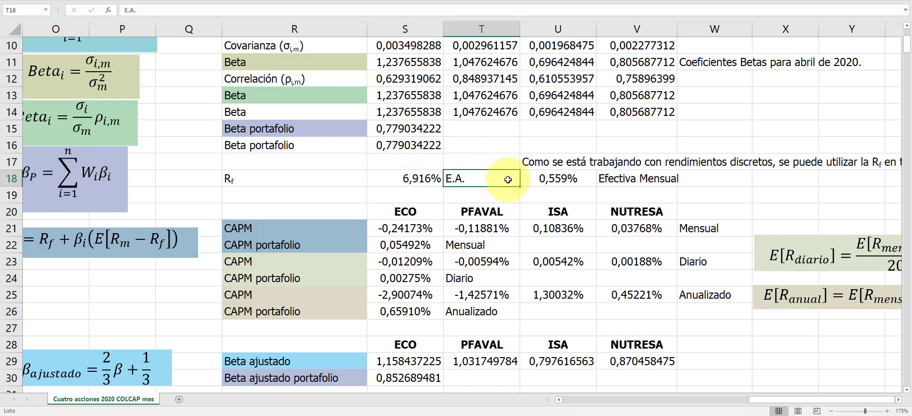
- Inspect the formula in U18 that converts the effective annual risk-free rate to an effective monthly rate
scroll(506, 190, up, 3)
scroll(501, 198, down, 2)
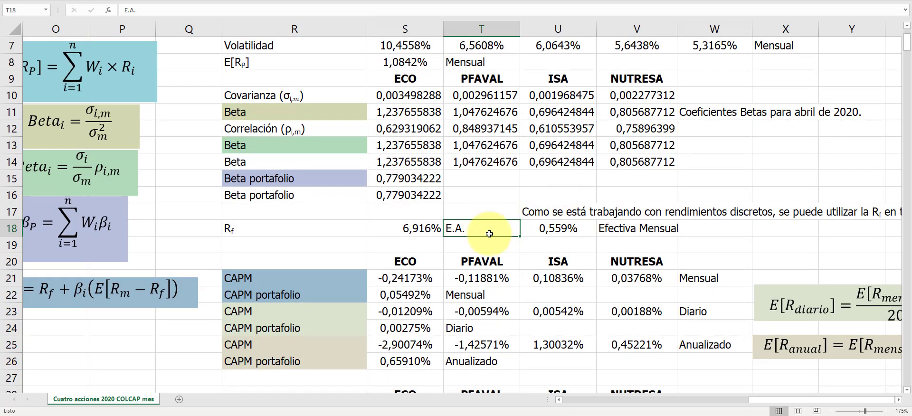
click(557, 227)
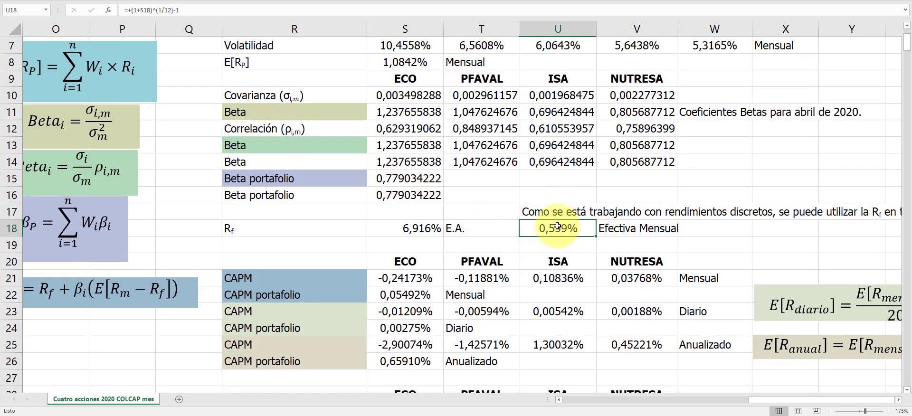
double_click(557, 227)
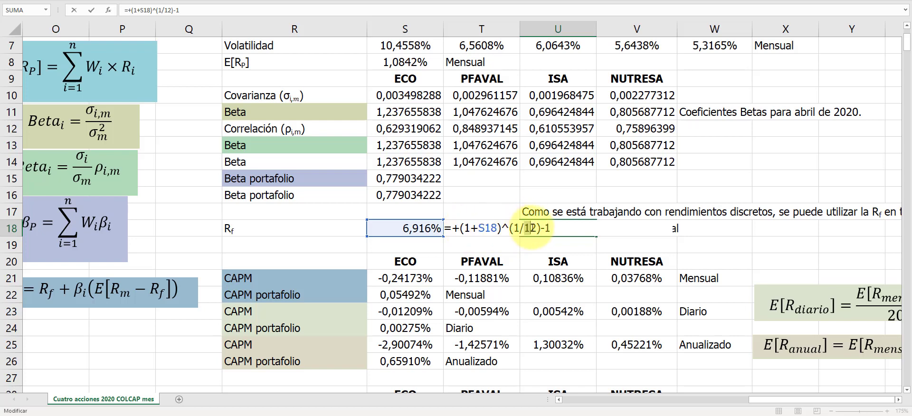
drag(537, 228, 543, 229)
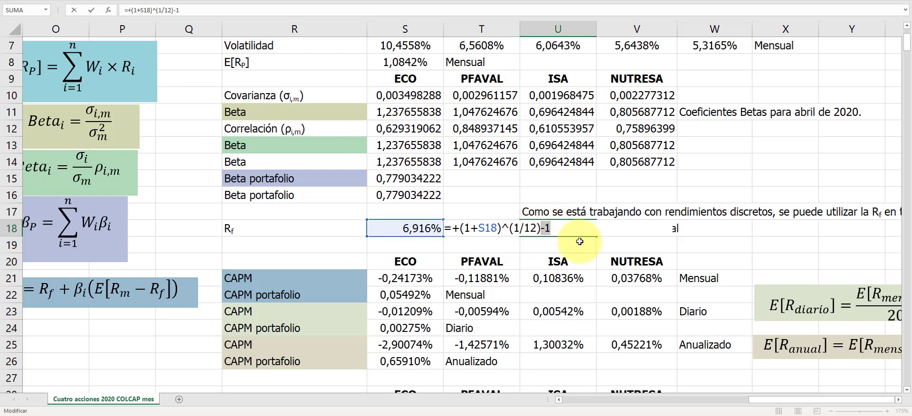
key(ctrl+Return)
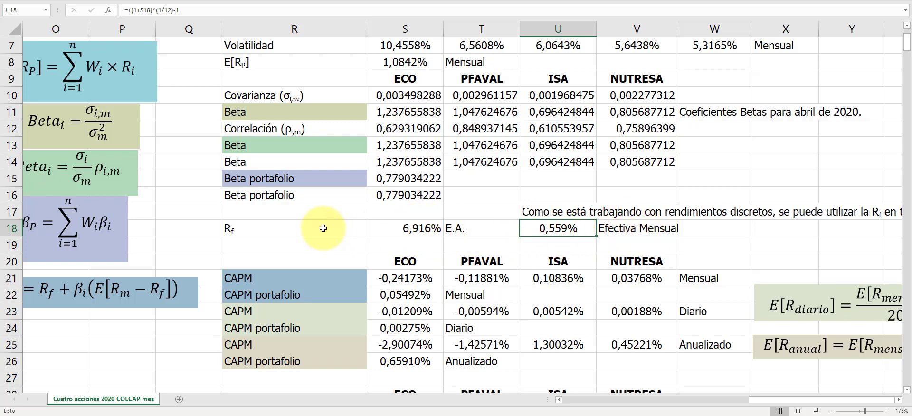
- Compare the annual and monthly risk-free rates in row 18, and view the discrete-time note and the daily and annual return formulas
click(418, 228)
click(561, 228)
click(440, 228)
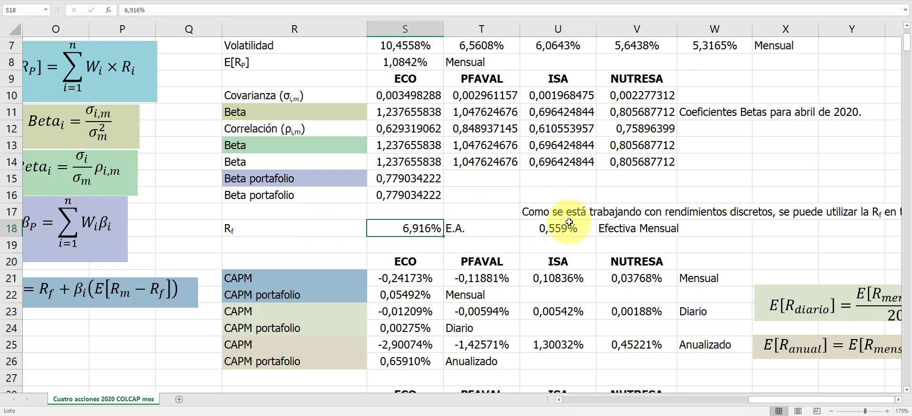
click(569, 224)
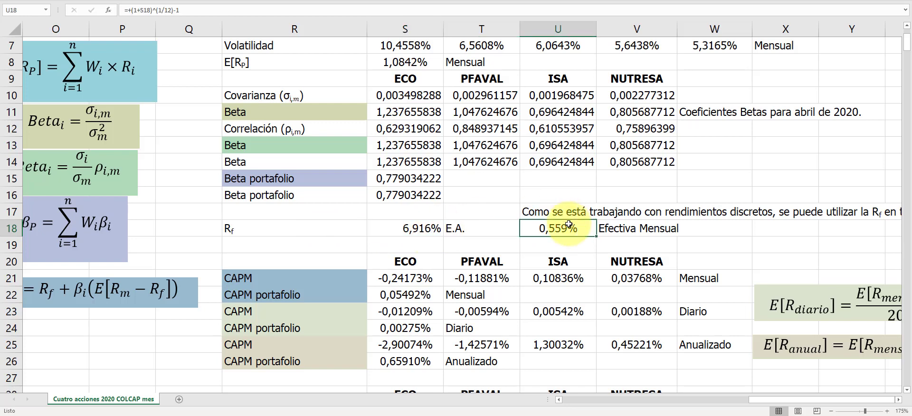
scroll(569, 224, down, 1)
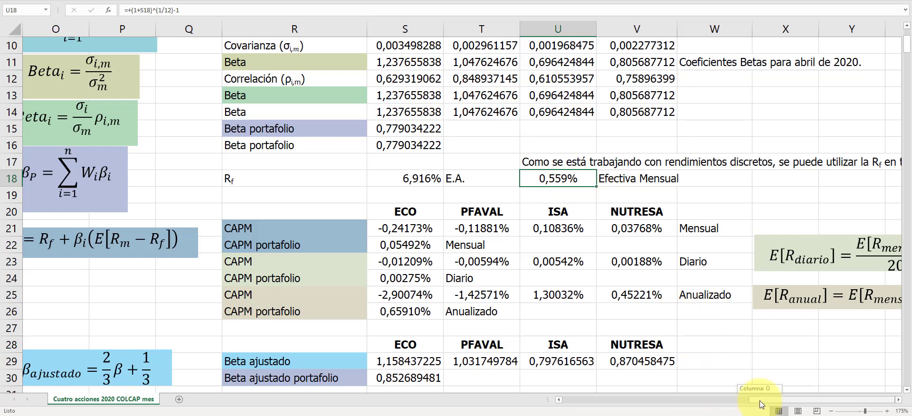
click(899, 400)
click(898, 400)
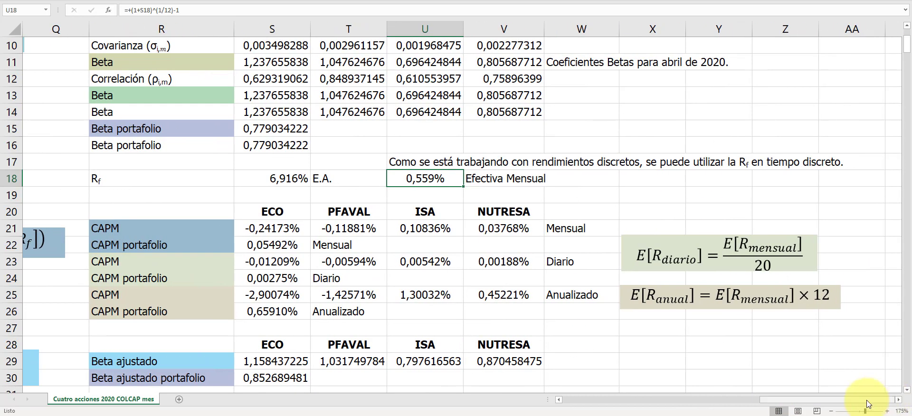
- View the CAPM row label in R21 and the four stocks' portfolio weights in S5:V5
drag(875, 401, 819, 403)
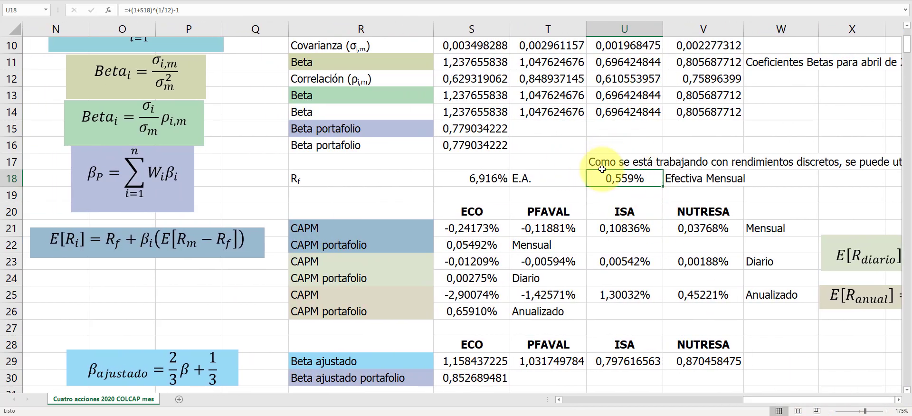
click(399, 226)
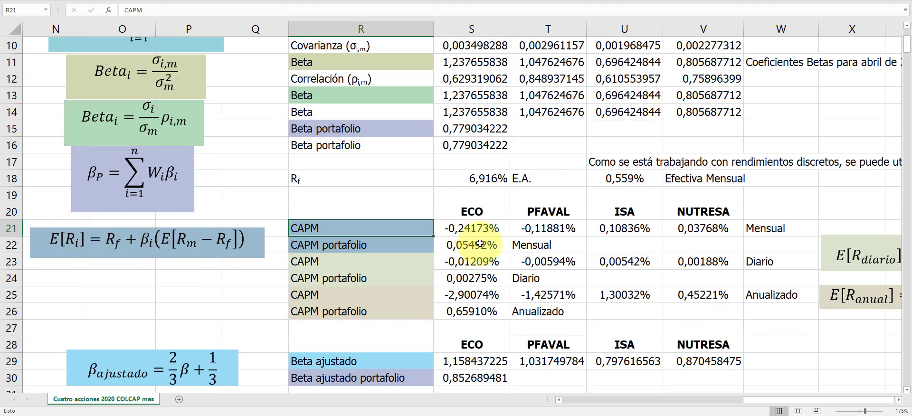
scroll(479, 245, up, 3)
click(479, 109)
drag(479, 109, 700, 109)
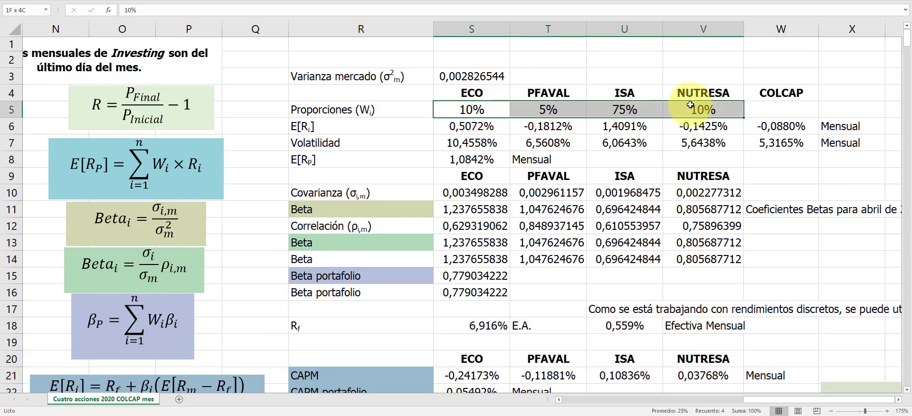
- Examine the terms of the CAPM equation beside the table: the risk-free rate, Beta and the market risk premium
scroll(343, 168, down, 4)
click(118, 192)
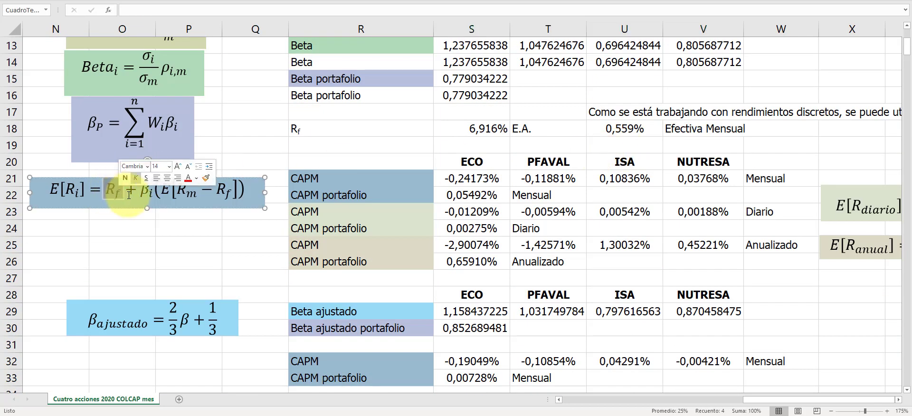
drag(138, 190, 240, 189)
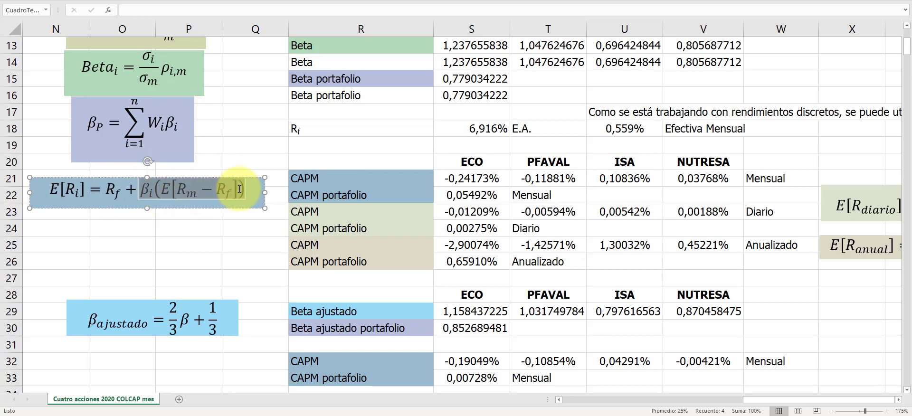
click(186, 190)
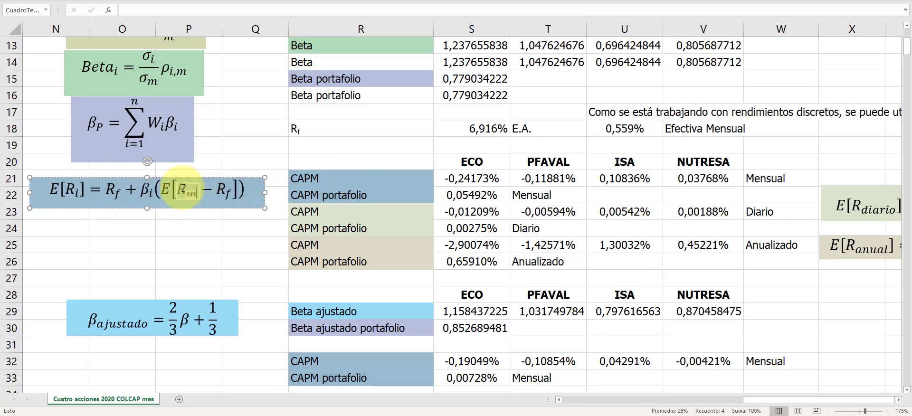
drag(162, 190, 218, 190)
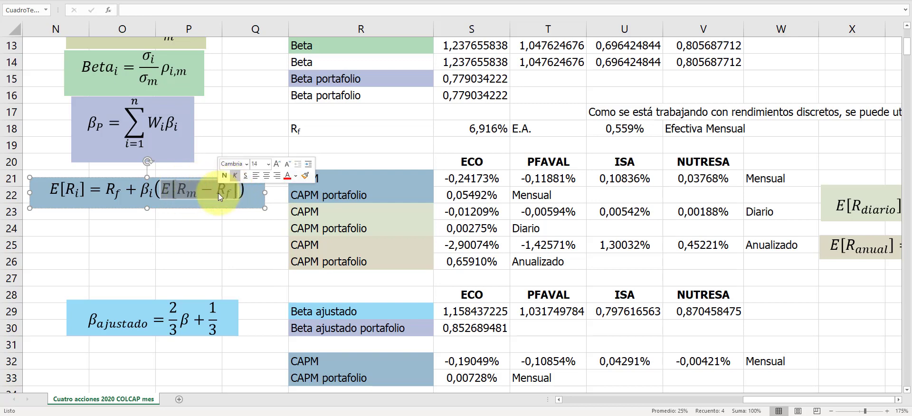
click(224, 191)
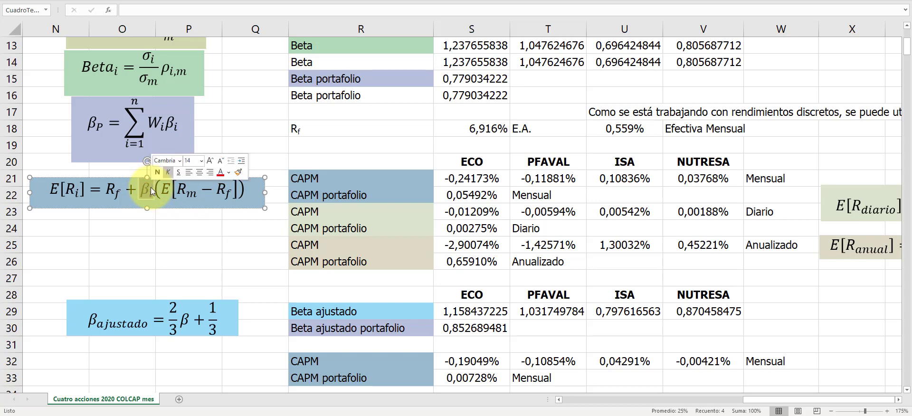
drag(151, 188, 235, 189)
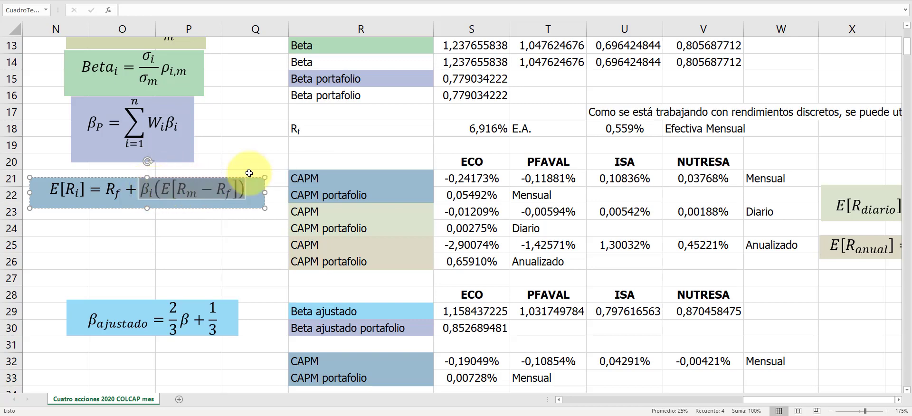
- Inspect ECO's monthly CAPM formula in S21, tracing its references to U18, S11 and W6, and leave it unchanged
click(475, 178)
double_click(475, 178)
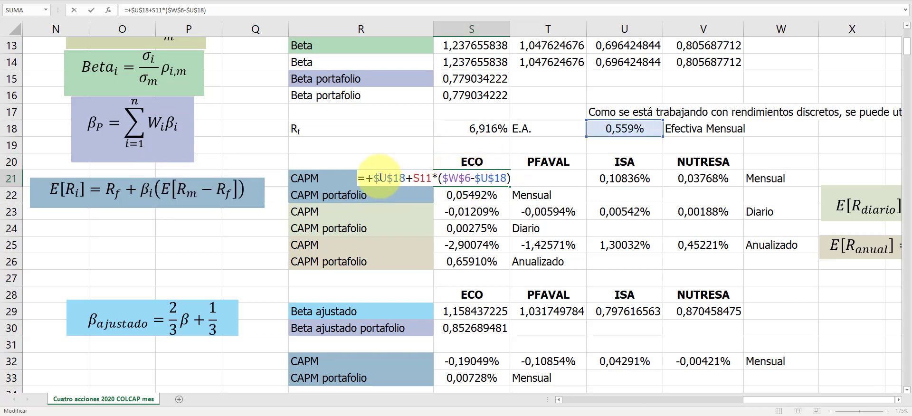
drag(373, 178, 407, 178)
click(426, 178)
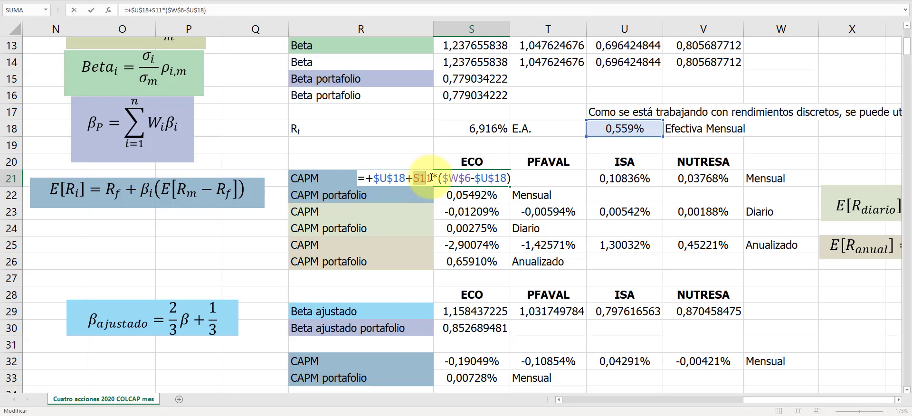
scroll(434, 179, up, 1)
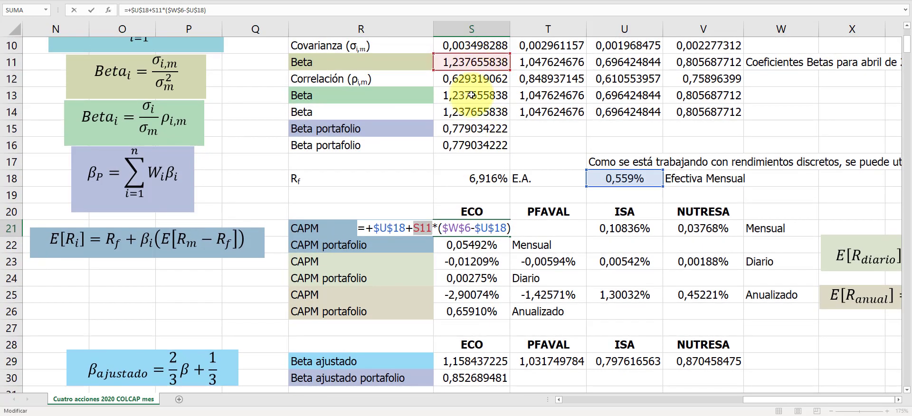
click(469, 228)
scroll(632, 176, up, 3)
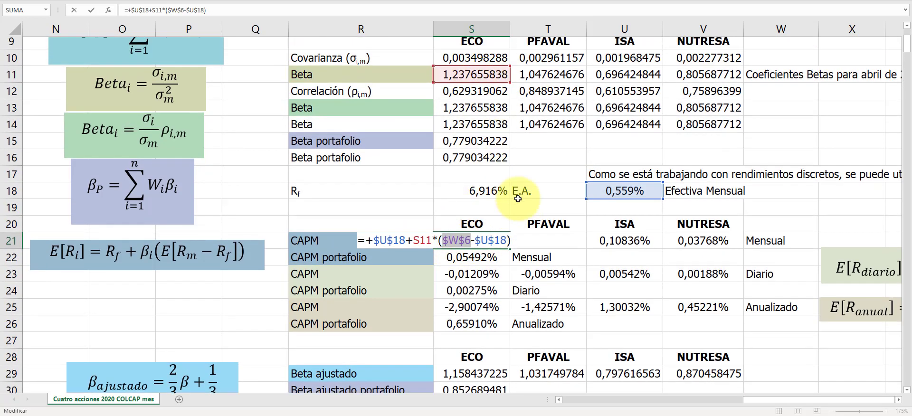
scroll(781, 142, down, 2)
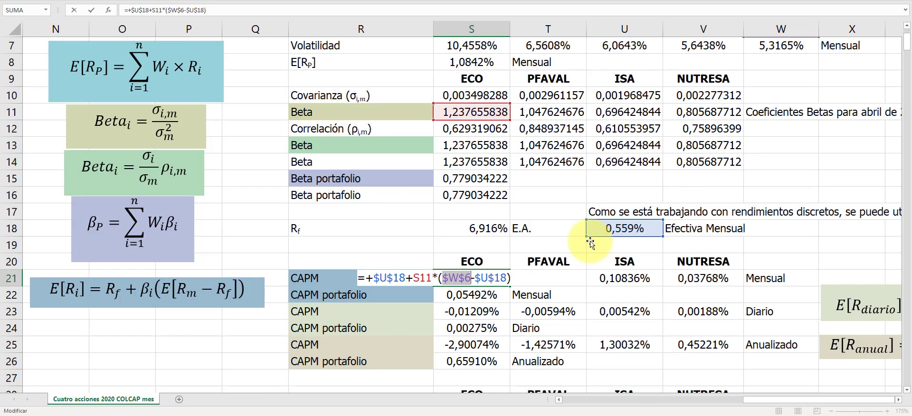
click(494, 280)
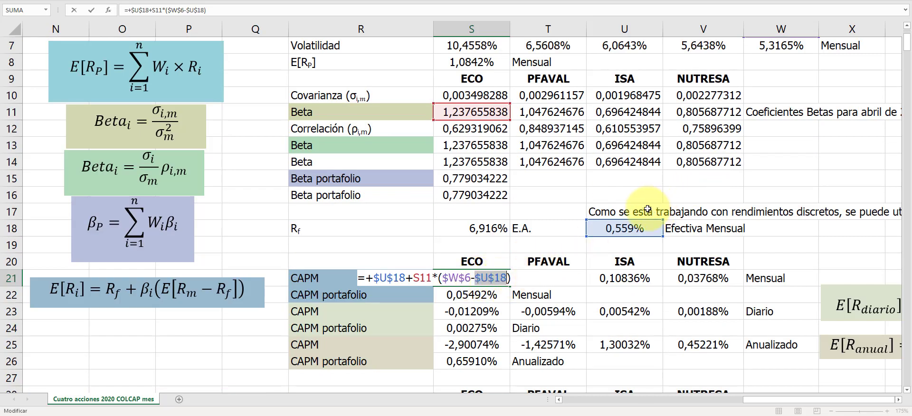
key(ctrl+Return)
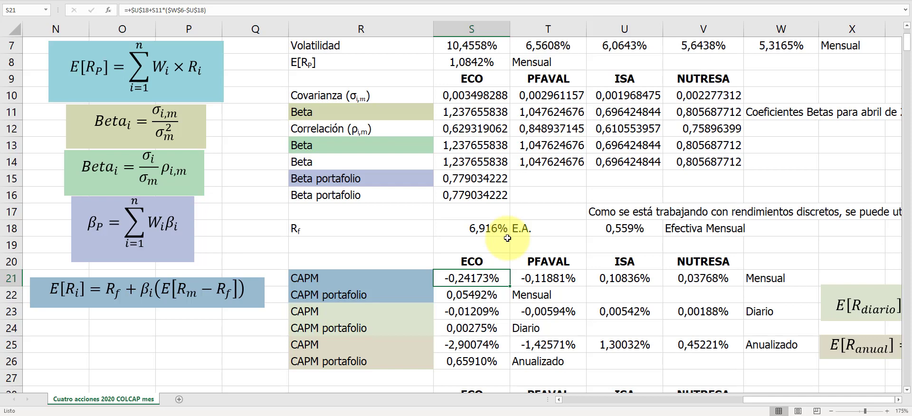
- Check ECO's Beta in S13 and COLCAP's average return formula in W6 against ECO's CAPM in S21
click(469, 146)
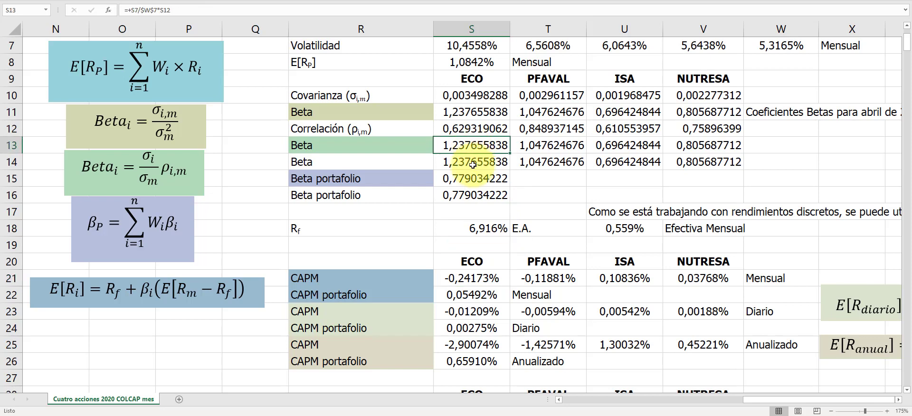
click(479, 285)
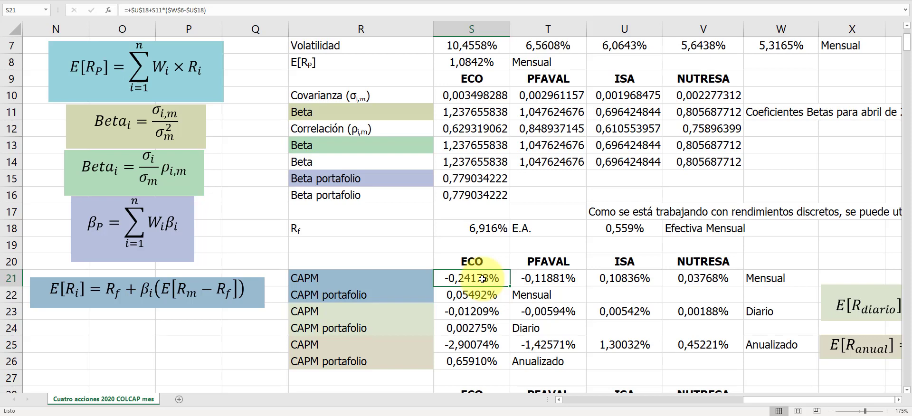
scroll(482, 279, up, 1)
click(792, 77)
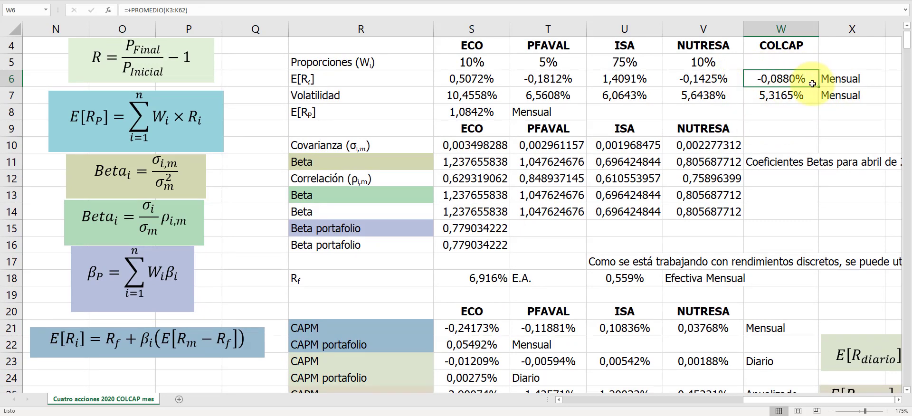
scroll(629, 144, down, 2)
click(471, 229)
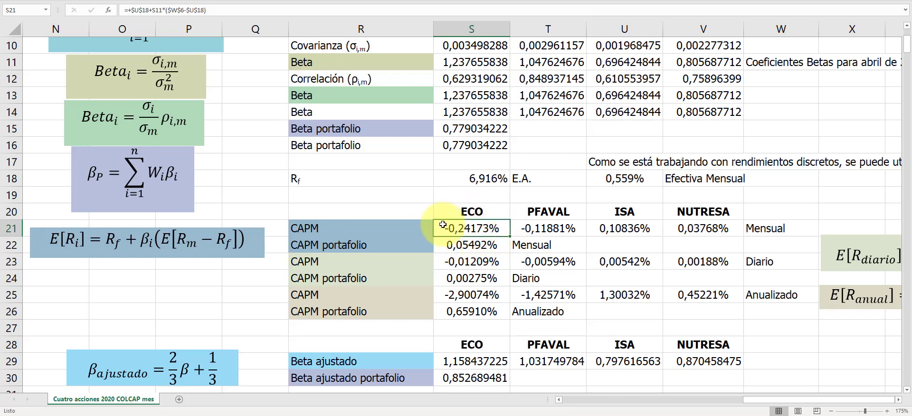
- Relate the market return term of the CAPM equation to COLCAP's return in W6, reviewing ECO's Beta and CAPM cells
scroll(490, 230, up, 1)
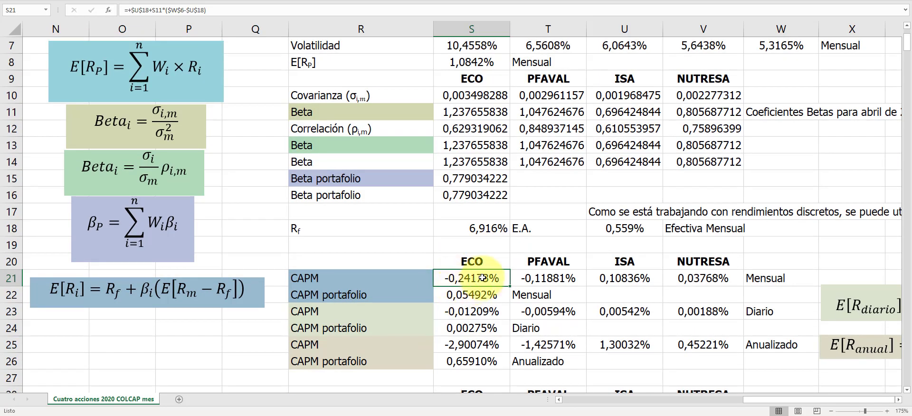
click(475, 144)
scroll(546, 152, up, 2)
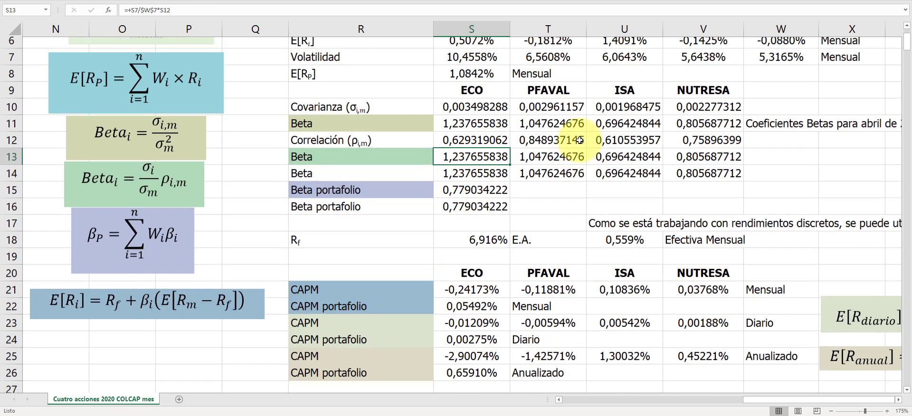
click(779, 129)
scroll(784, 129, down, 1)
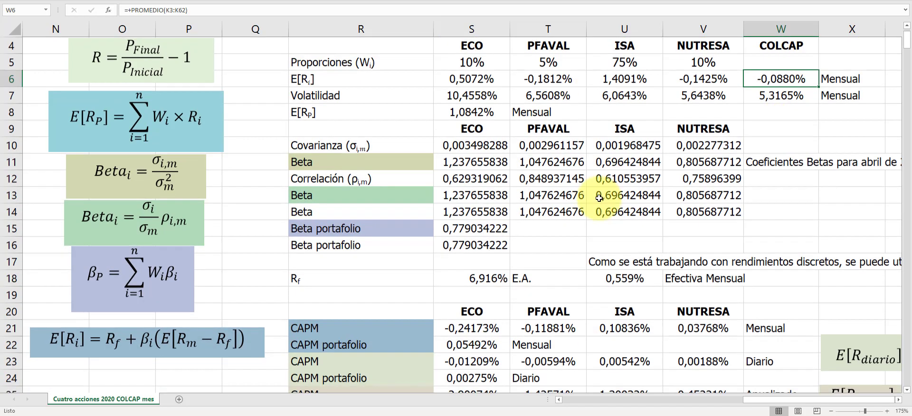
scroll(558, 238, up, 1)
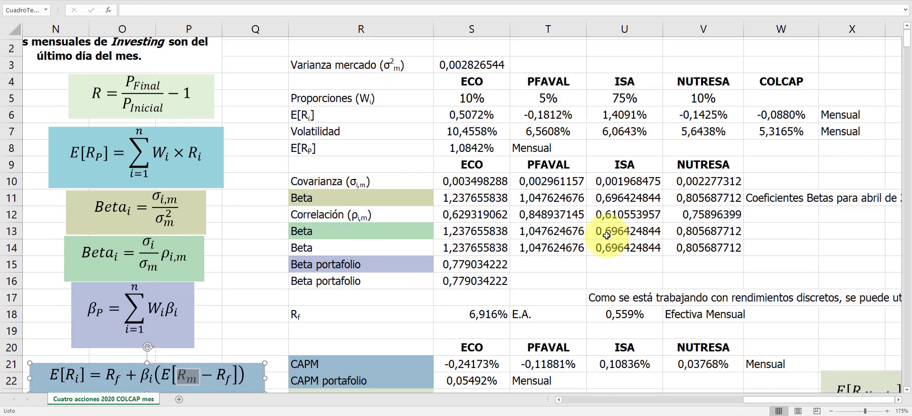
click(759, 137)
scroll(494, 275, down, 2)
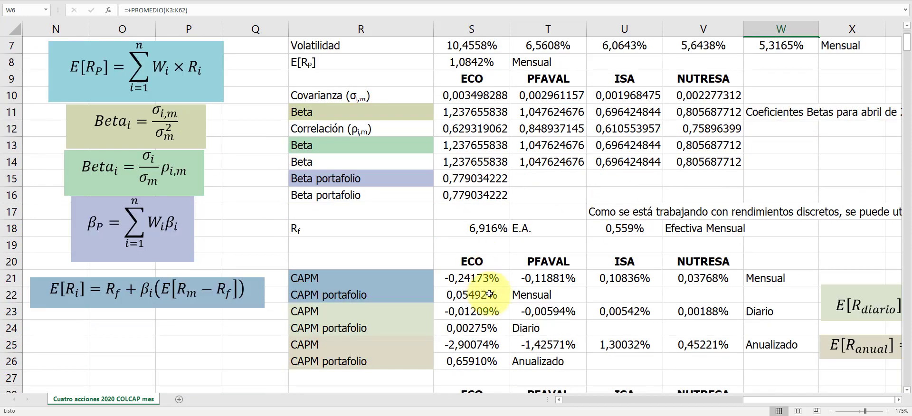
click(491, 279)
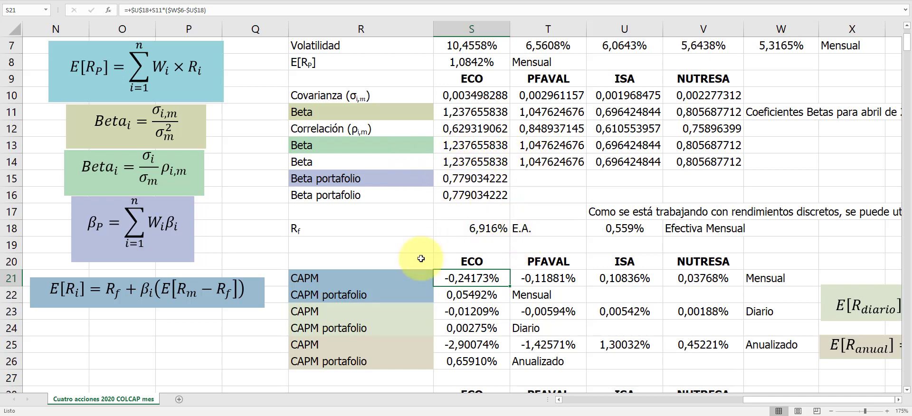
- Inspect PFAVAL's CAPM formula in T21 and the monthly period label in W21
click(546, 278)
double_click(547, 279)
key(Escape)
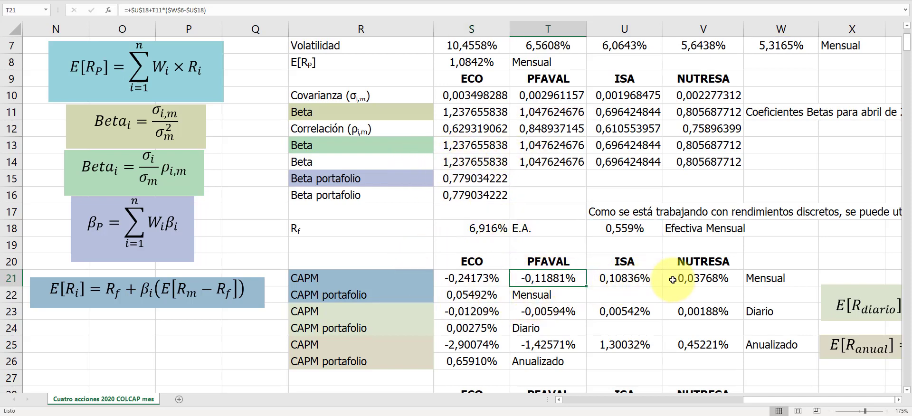
click(762, 279)
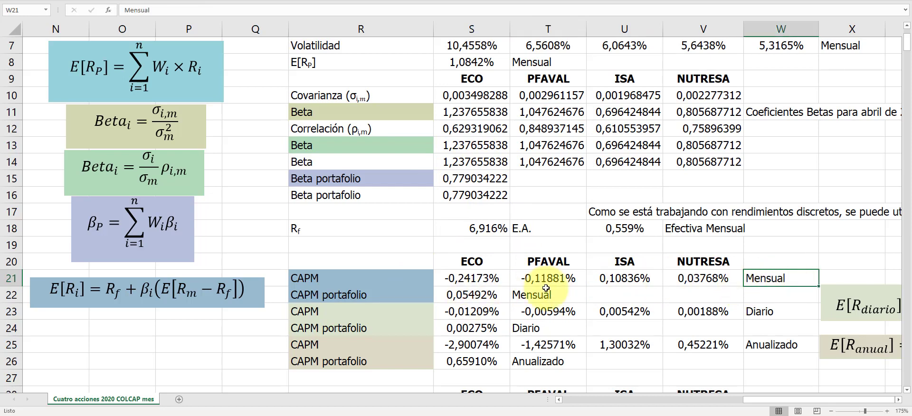
- Inspect the portfolio's monthly CAPM formula in S22, tracing its references to U18, S15 and W6 against the CAPM equation
double_click(477, 295)
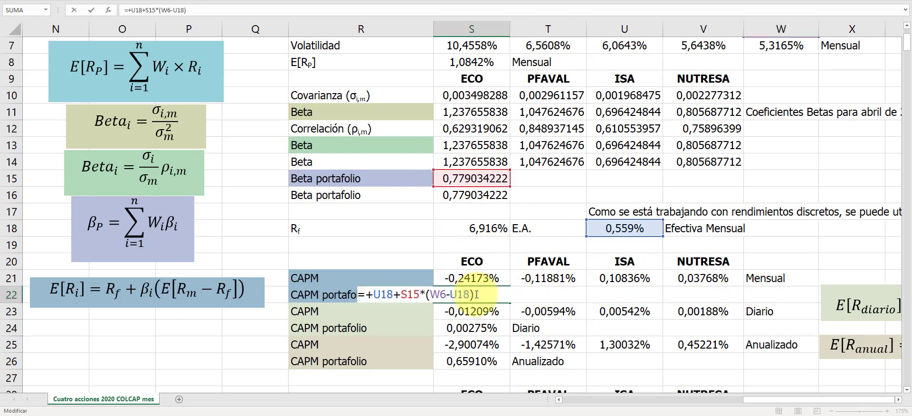
key(Escape)
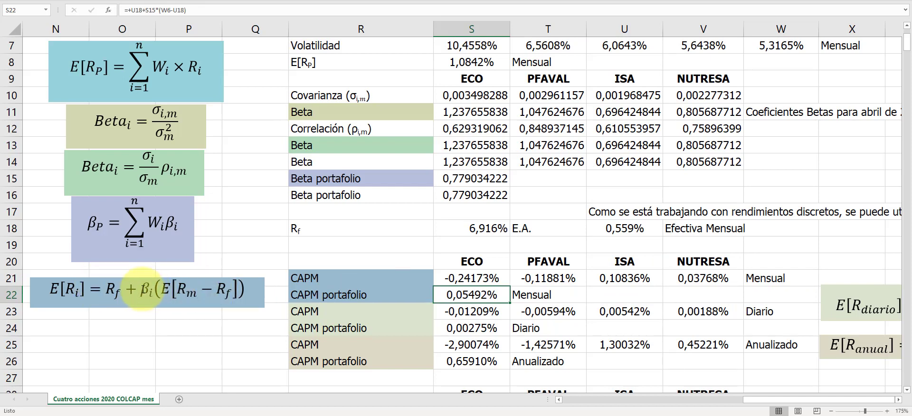
double_click(469, 295)
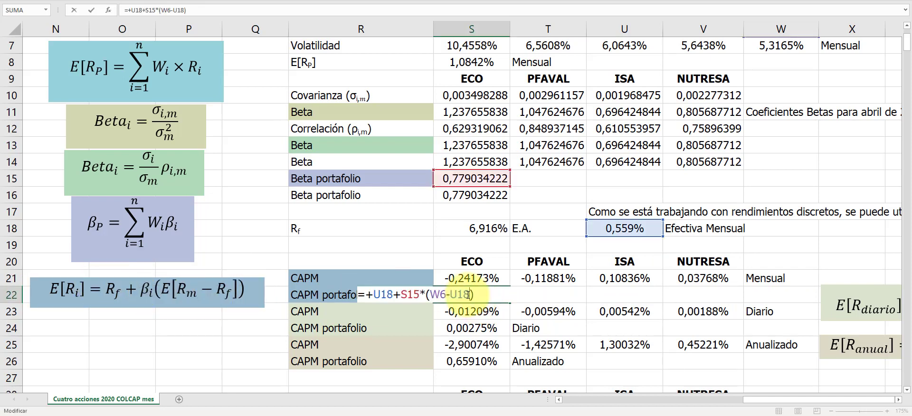
key(Escape)
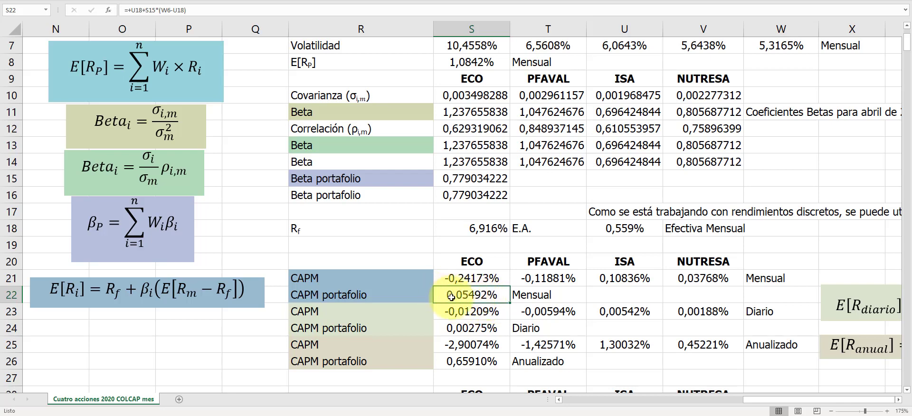
double_click(497, 290)
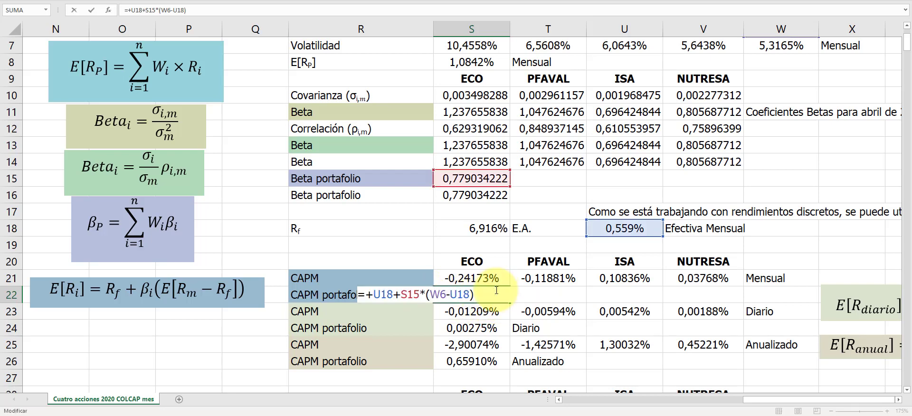
scroll(518, 287, up, 2)
scroll(517, 287, down, 1)
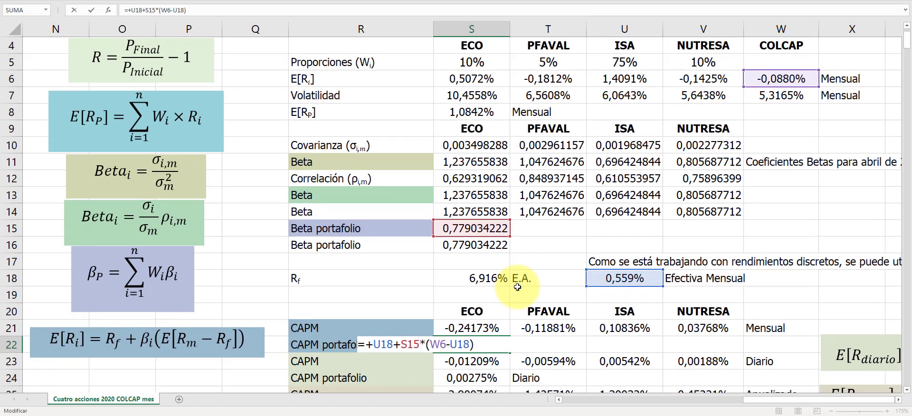
scroll(517, 287, down, 1)
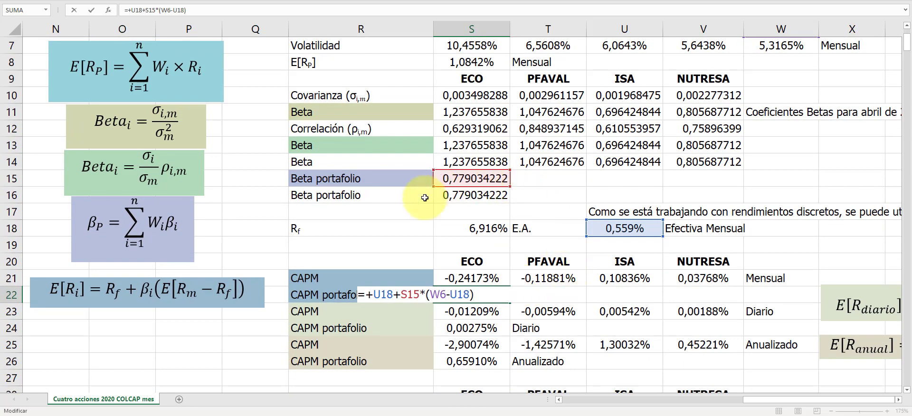
key(ctrl+Return)
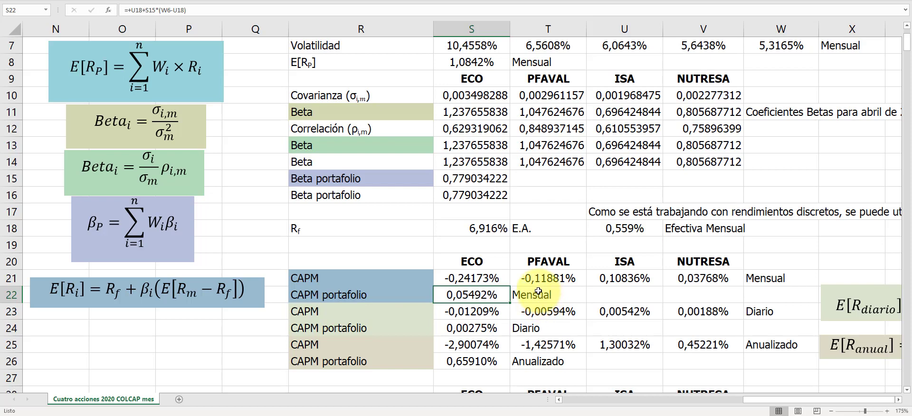
- Inspect the daily CAPM formulas for ECO and the portfolio in S23 and S24 against the monthly-to-daily return equation
scroll(470, 316, down, 1)
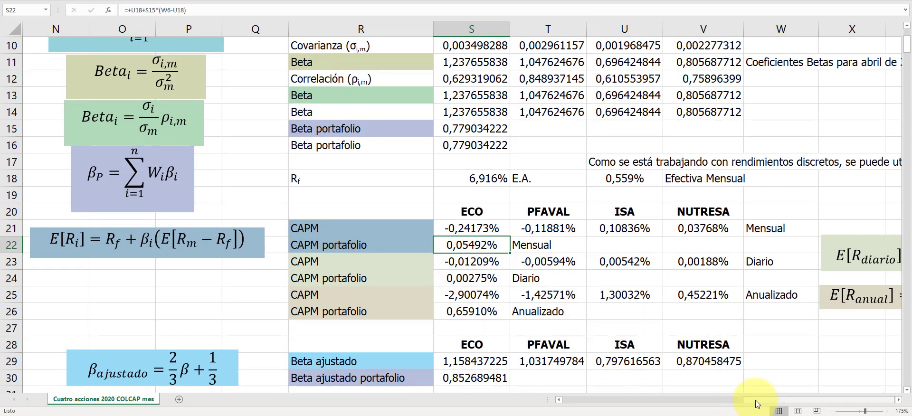
scroll(901, 400, right, 4)
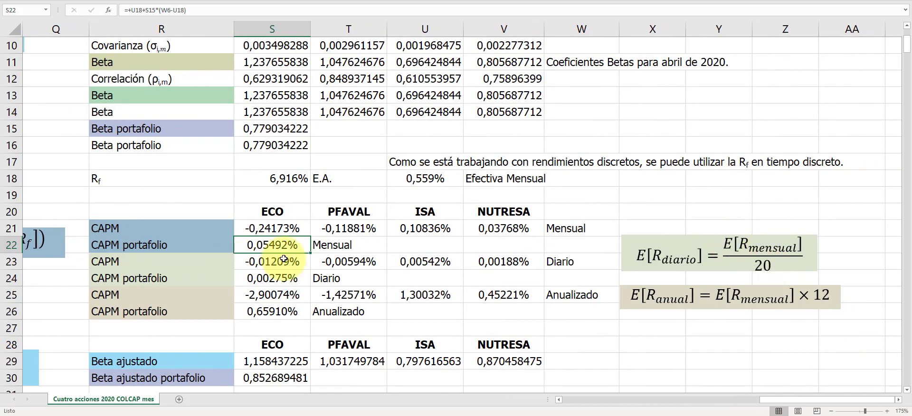
double_click(257, 262)
key(Escape)
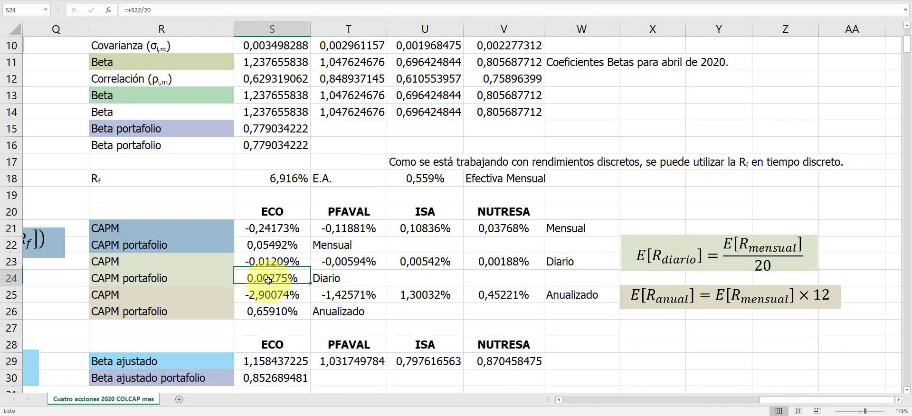
double_click(266, 279)
key(Escape)
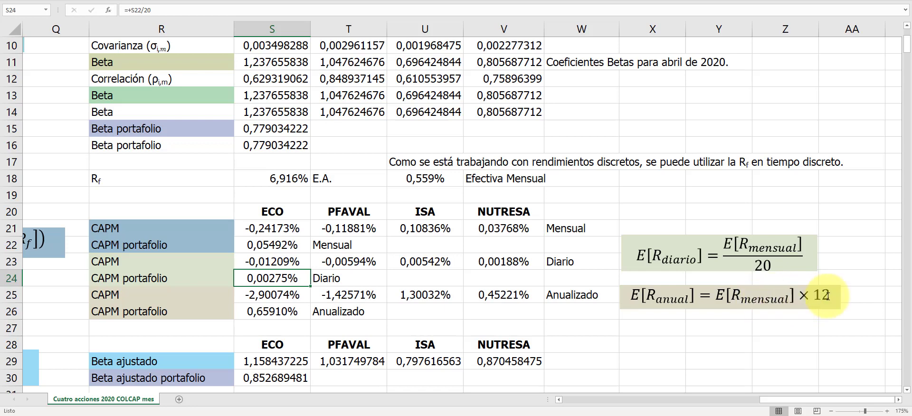
- Inspect the annualized CAPM formulas of the four stocks in S25:V25 without changing them
double_click(289, 295)
key(Escape)
double_click(339, 295)
key(Escape)
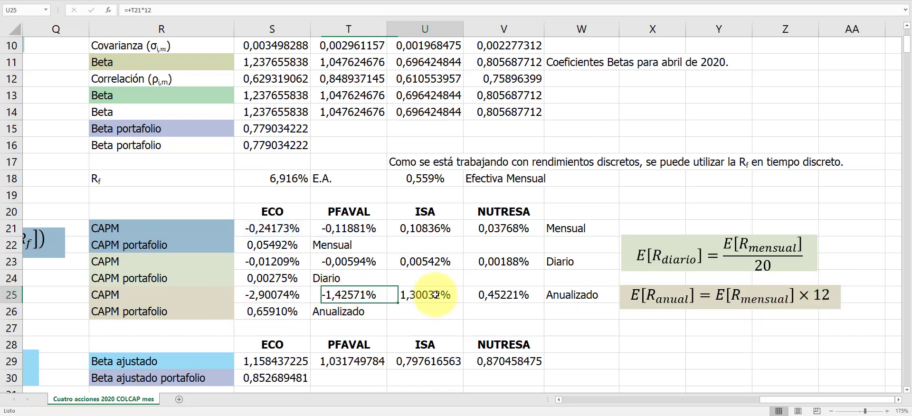
double_click(424, 295)
key(Escape)
double_click(494, 294)
key(Escape)
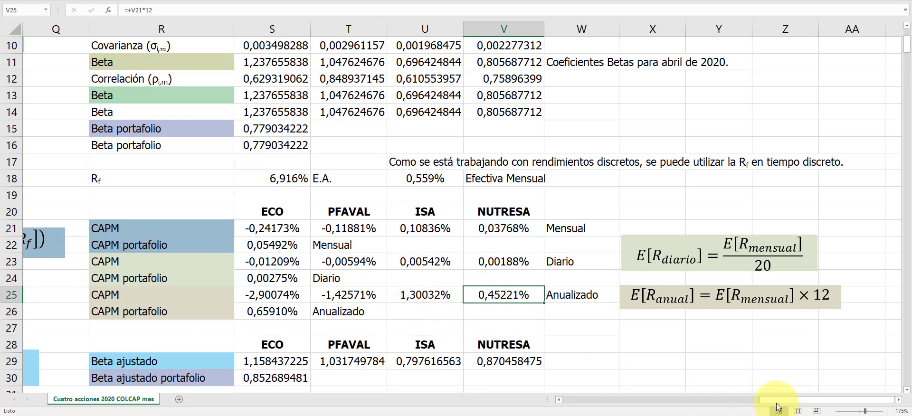
- Check ECO's annualized CAPM formula in S25 and the portfolio's annualized CAPM formula in S26
drag(779, 399, 763, 399)
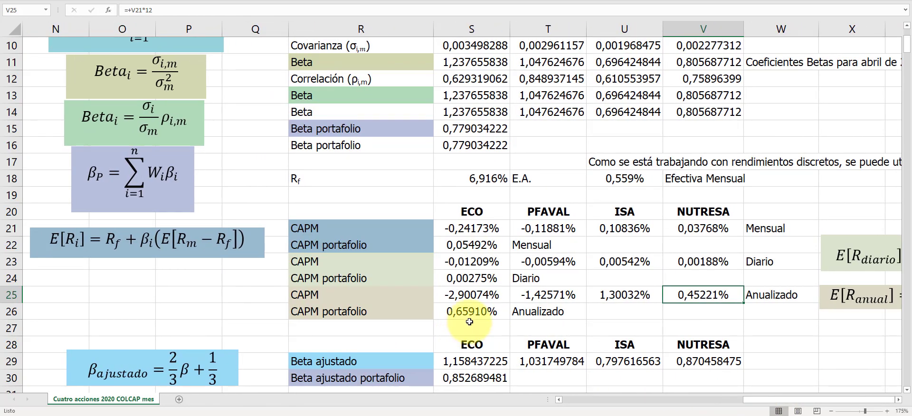
click(470, 300)
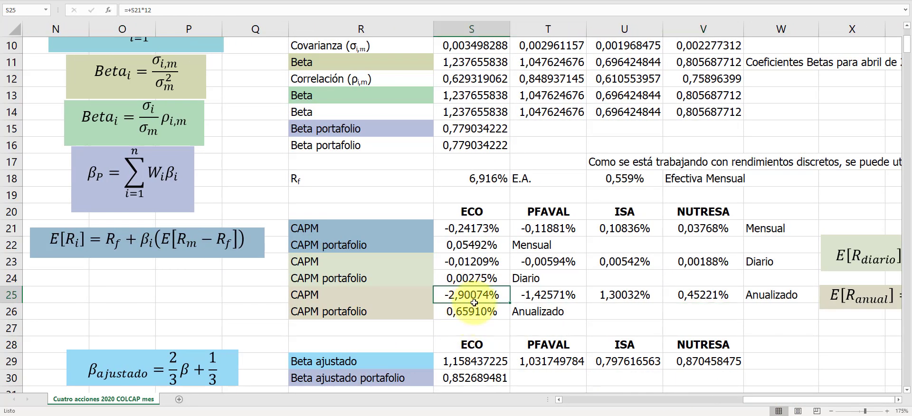
click(475, 312)
- Examine the adjusted Beta equation beside row 29 and relate it to the original stock and portfolio Betas
scroll(473, 310, down, 2)
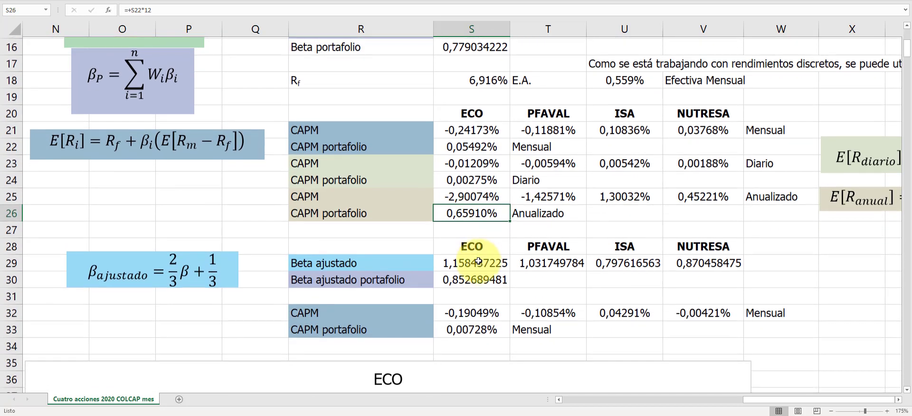
scroll(445, 247, down, 2)
scroll(444, 244, up, 2)
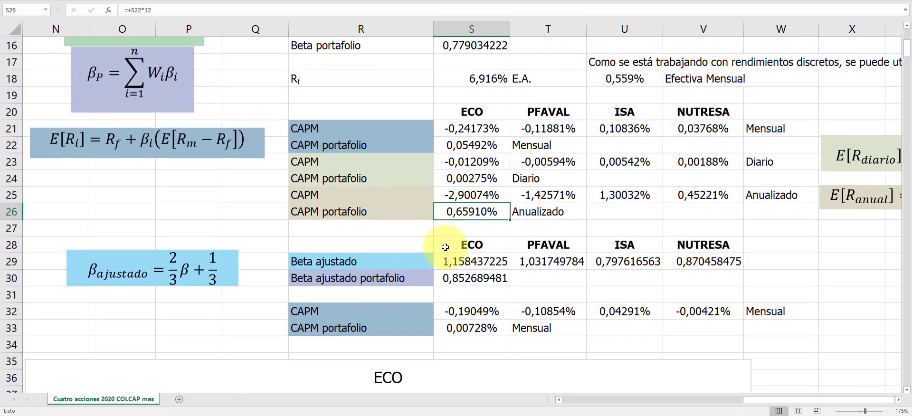
click(170, 267)
click(266, 244)
click(335, 245)
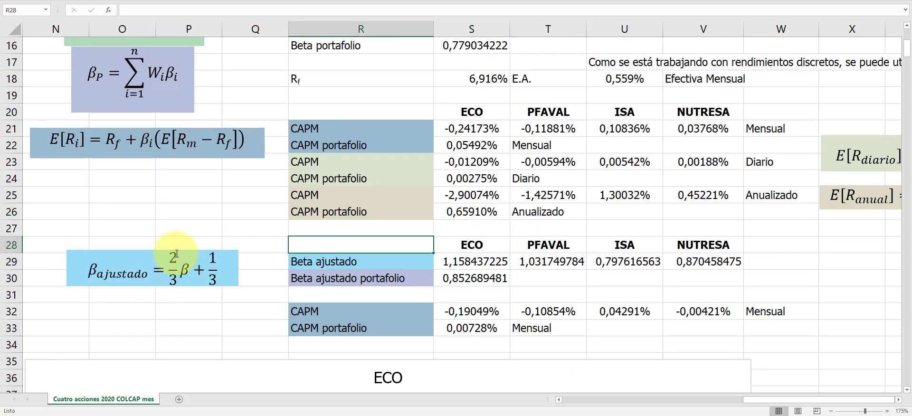
scroll(475, 132, up, 2)
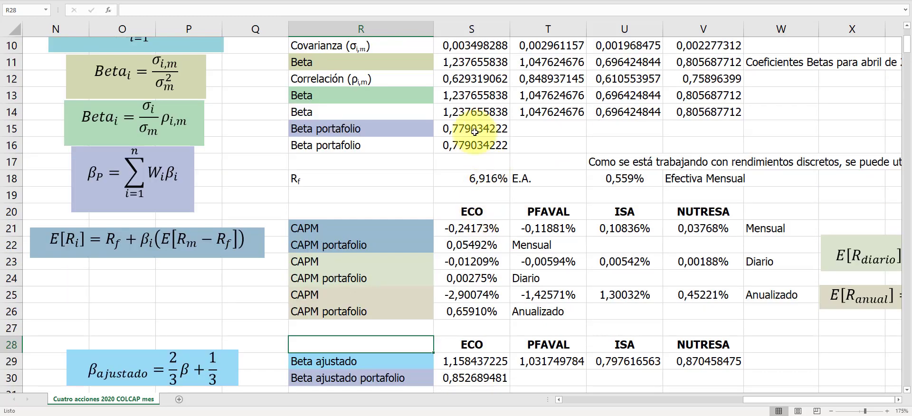
scroll(222, 334, down, 1)
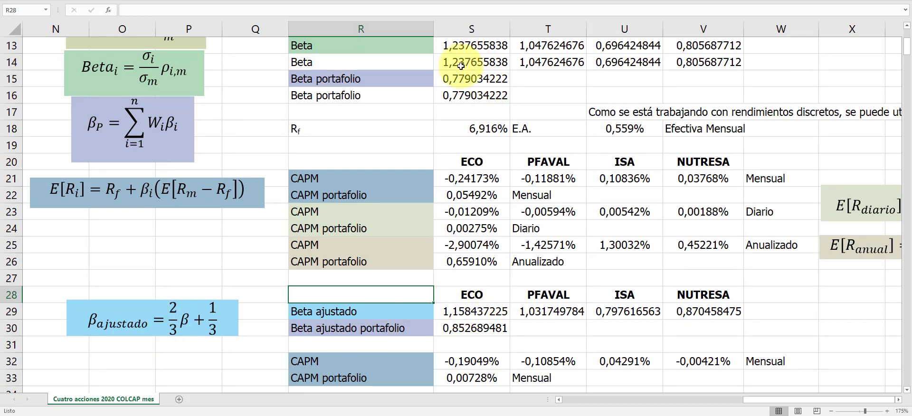
- Inspect ECO's adjusted Beta formula in S29, tracing its reference to the original Beta in S13
click(461, 314)
scroll(495, 122, up, 1)
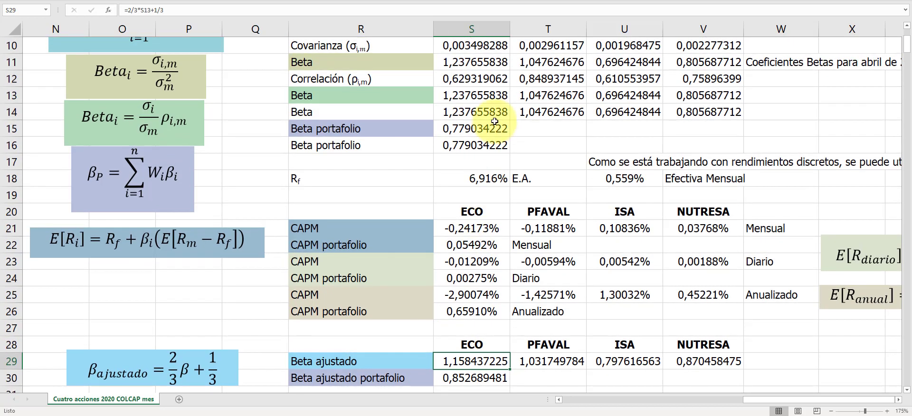
scroll(495, 122, up, 1)
click(485, 145)
scroll(470, 256, down, 2)
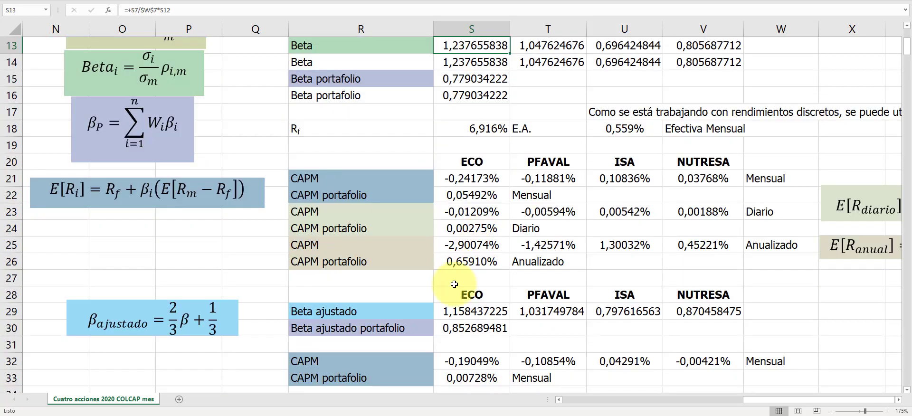
double_click(472, 312)
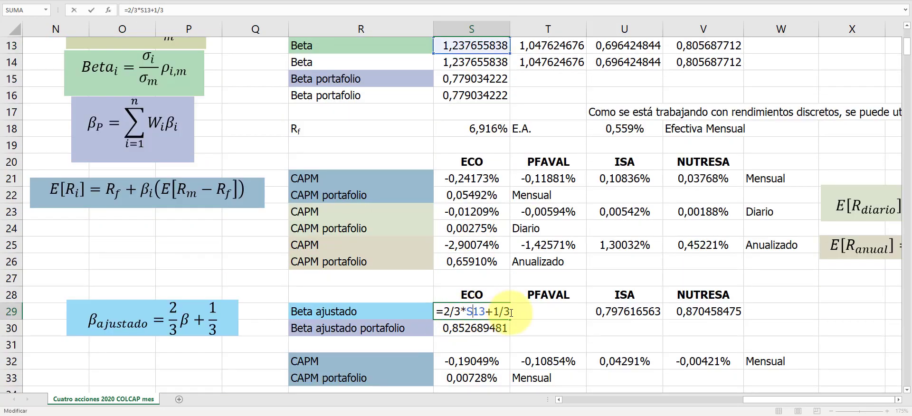
key(Escape)
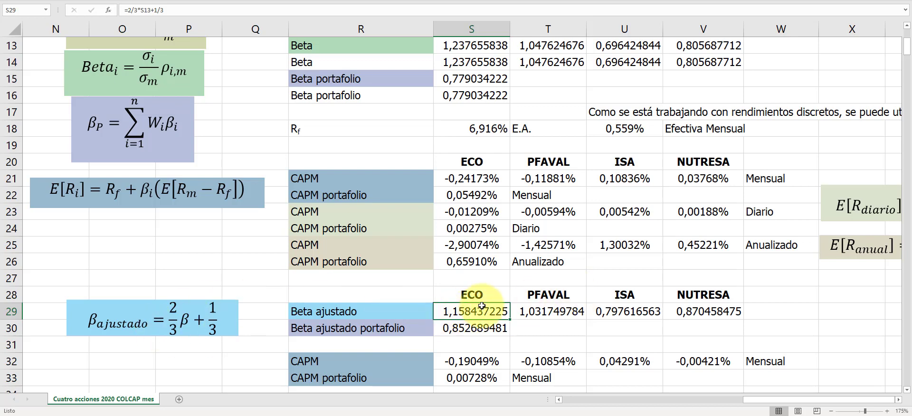
- Compare the adjusted Betas of ISA and NUTRESA in U29:V29 with their original Betas in U14:V14
drag(618, 311, 688, 310)
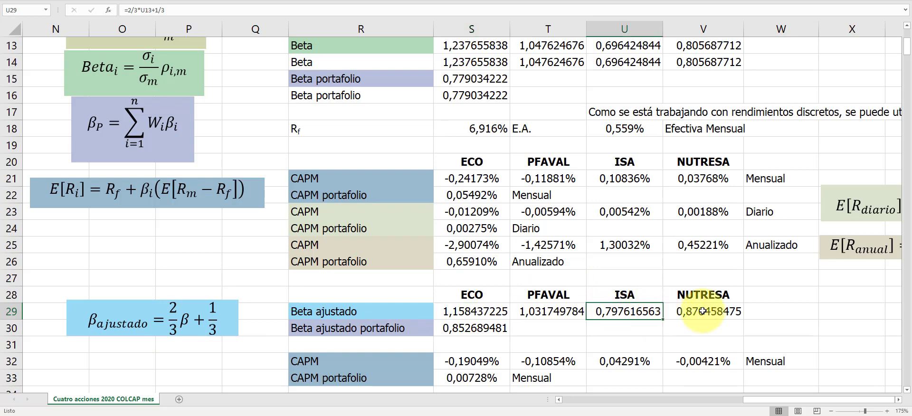
scroll(668, 269, up, 1)
drag(611, 112, 709, 113)
scroll(648, 224, down, 1)
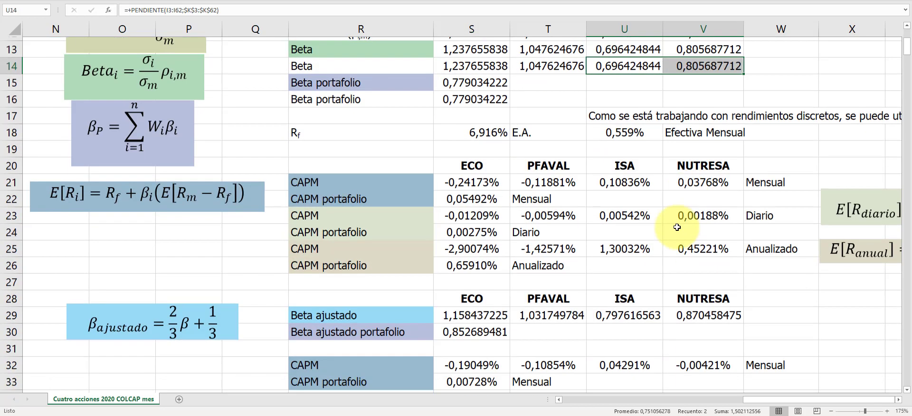
drag(613, 311, 720, 311)
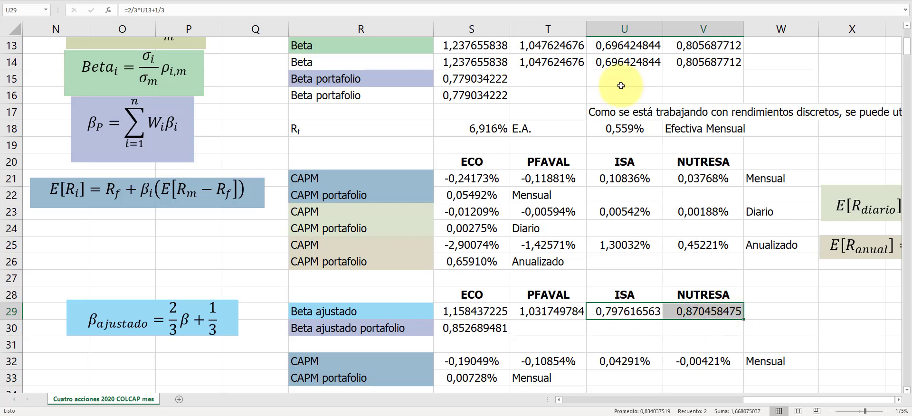
click(611, 63)
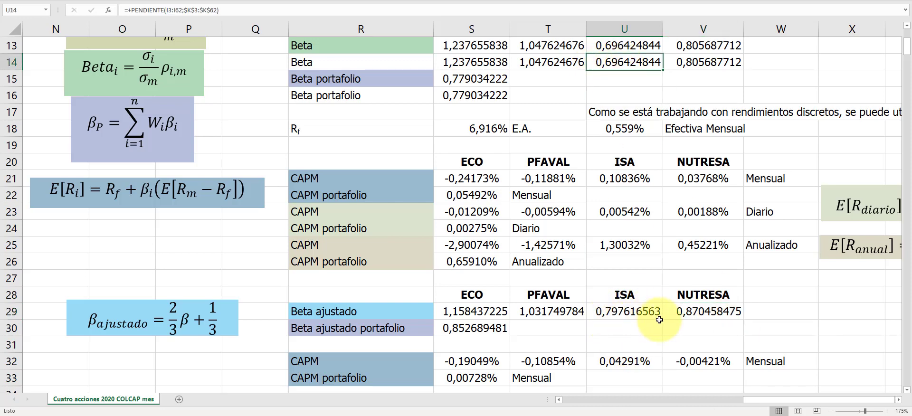
click(714, 71)
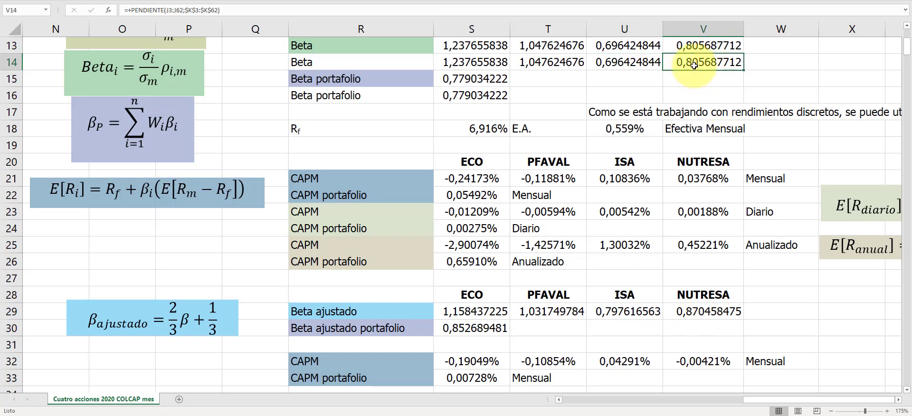
click(701, 315)
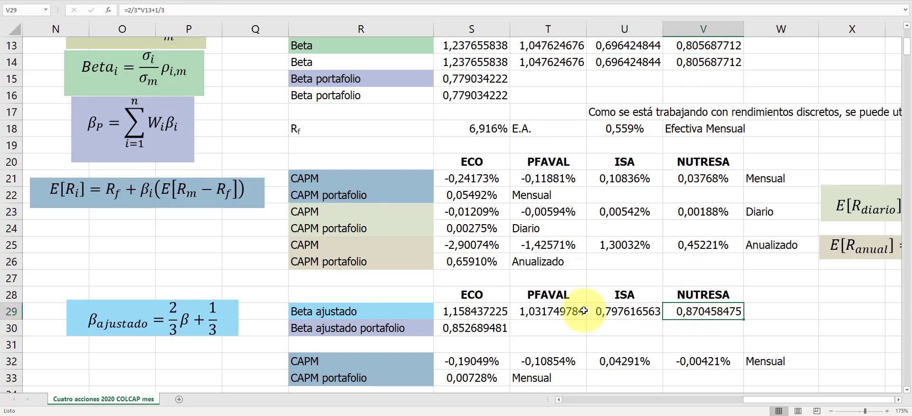
- Inspect the portfolio's adjusted Beta SUMAPRODUCTO formula in S30 and compare it with the portfolio Beta in S16
scroll(445, 281, down, 1)
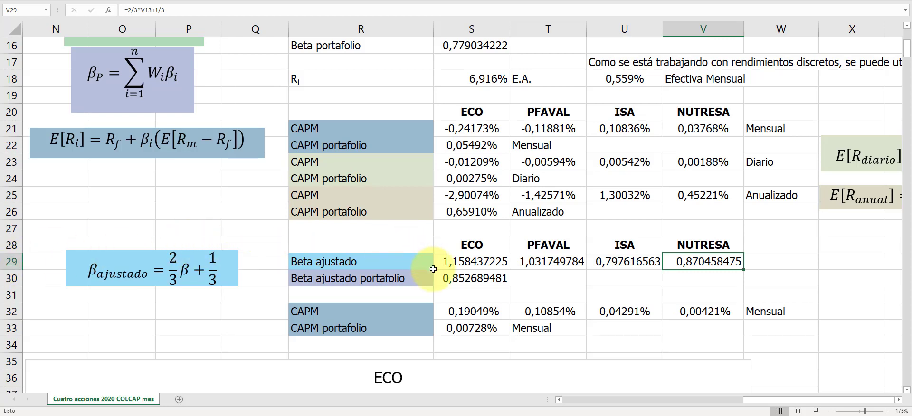
double_click(462, 278)
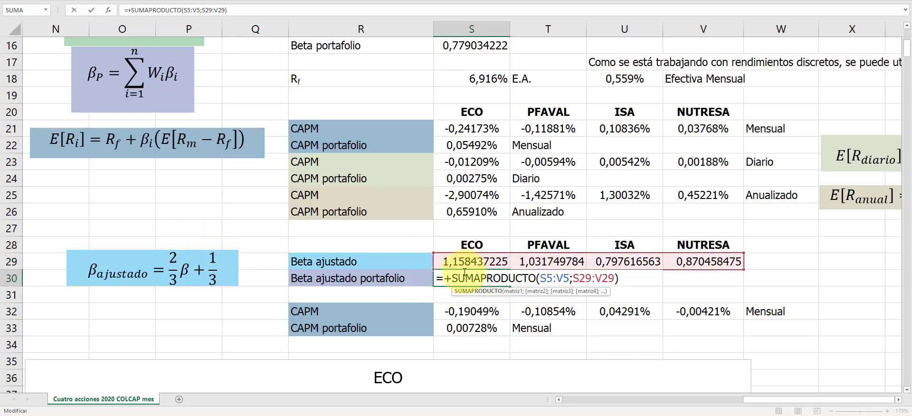
key(Escape)
scroll(482, 133, up, 1)
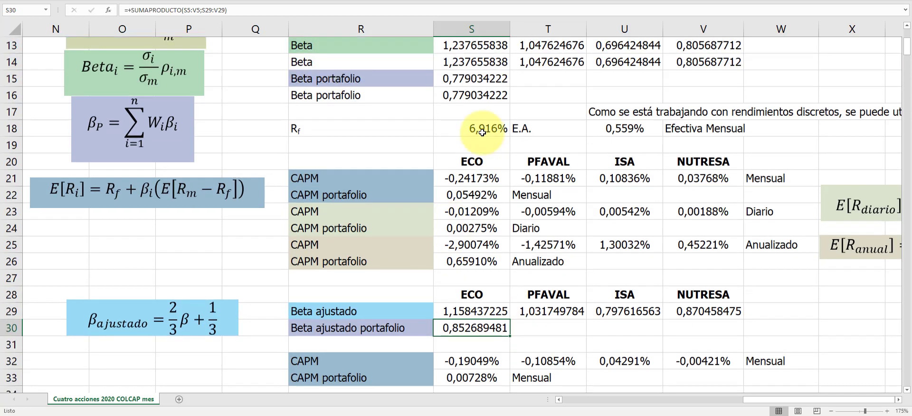
click(477, 95)
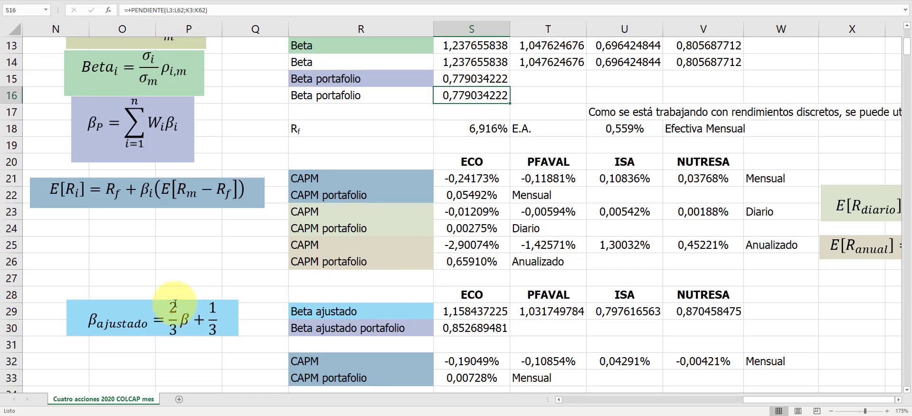
- Inspect the monthly CAPM formulas in S32:V32, tracing their references to the adjusted Betas in row 29 and the risk-free rate in U18
scroll(456, 285, down, 3)
scroll(475, 266, up, 2)
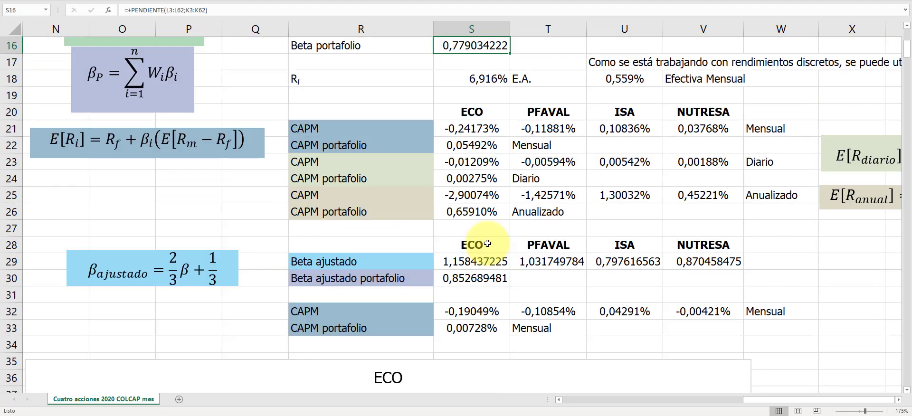
scroll(496, 142, up, 1)
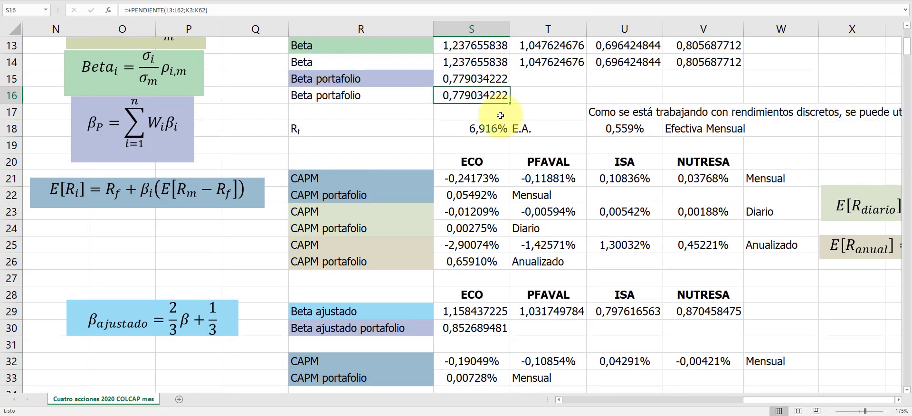
scroll(500, 115, down, 1)
double_click(470, 312)
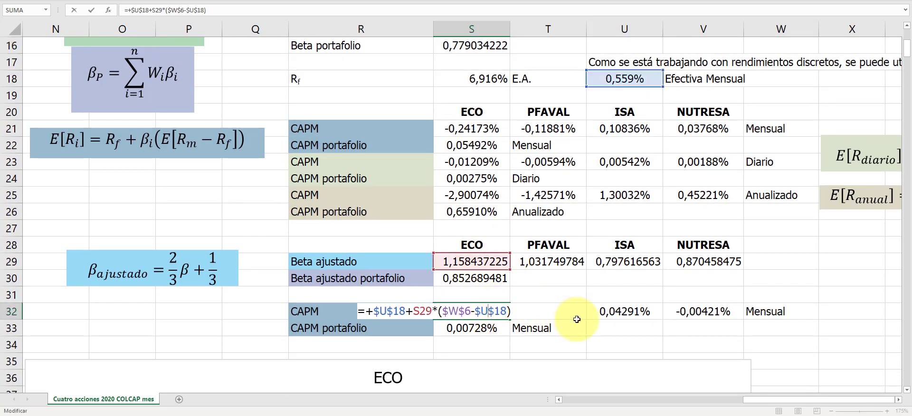
click(554, 312)
double_click(554, 311)
click(614, 311)
double_click(626, 312)
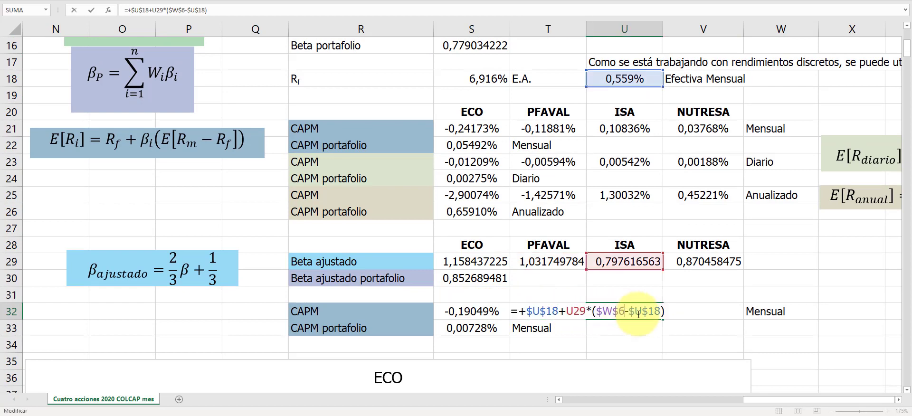
click(695, 312)
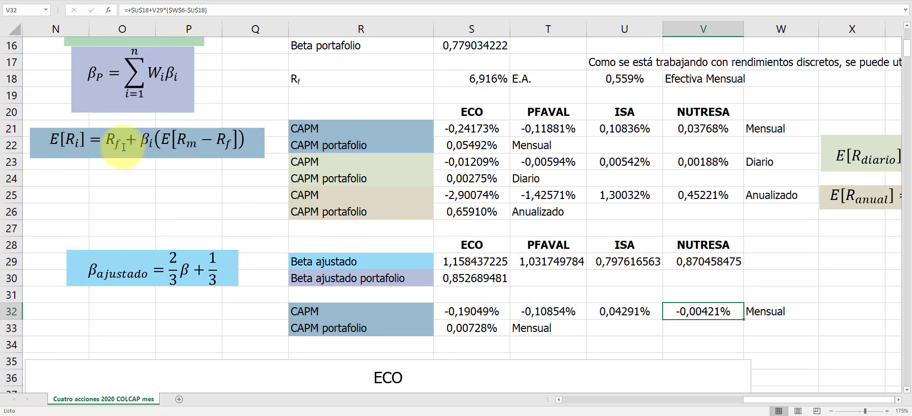
- Compare ECO's monthly CAPM formula in S32 with the portfolio CAPM formula in S33, which uses the adjusted portfolio Beta in S30
click(471, 314)
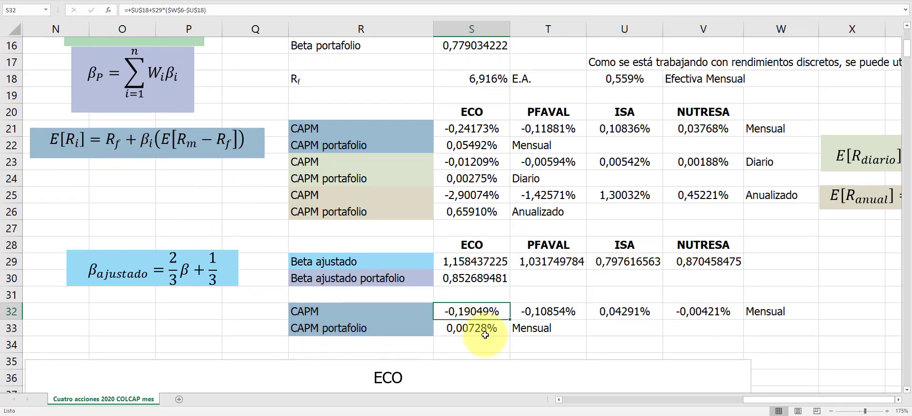
click(485, 329)
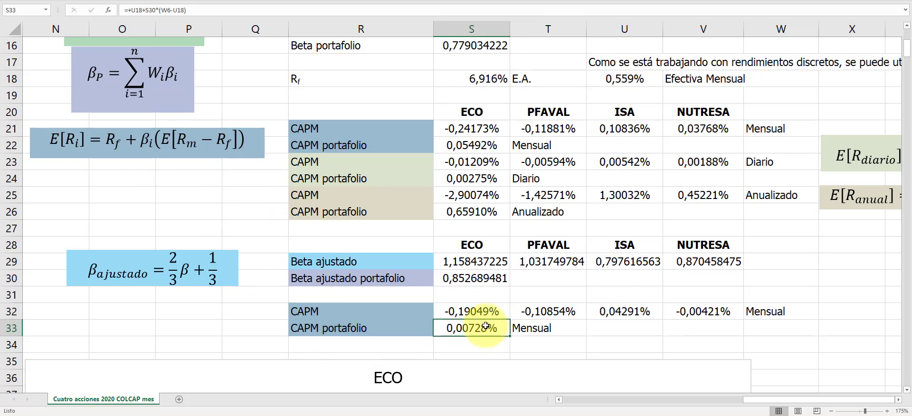